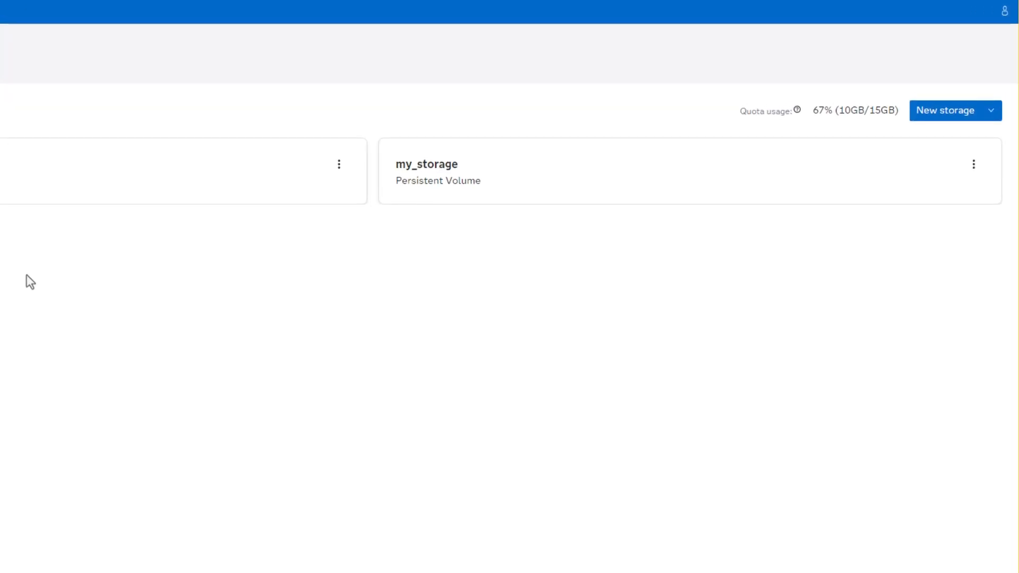
click(993, 113)
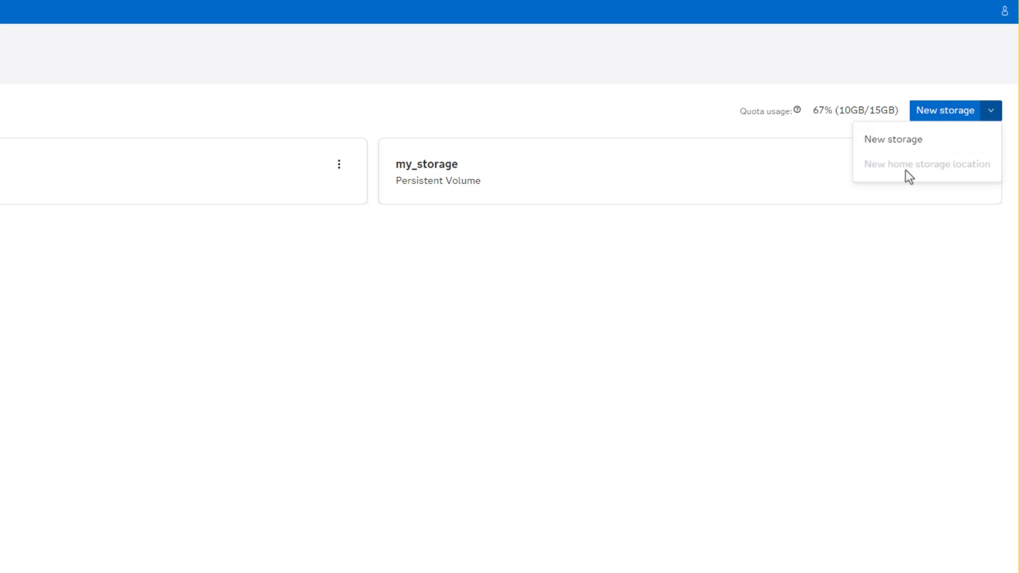
click(244, 289)
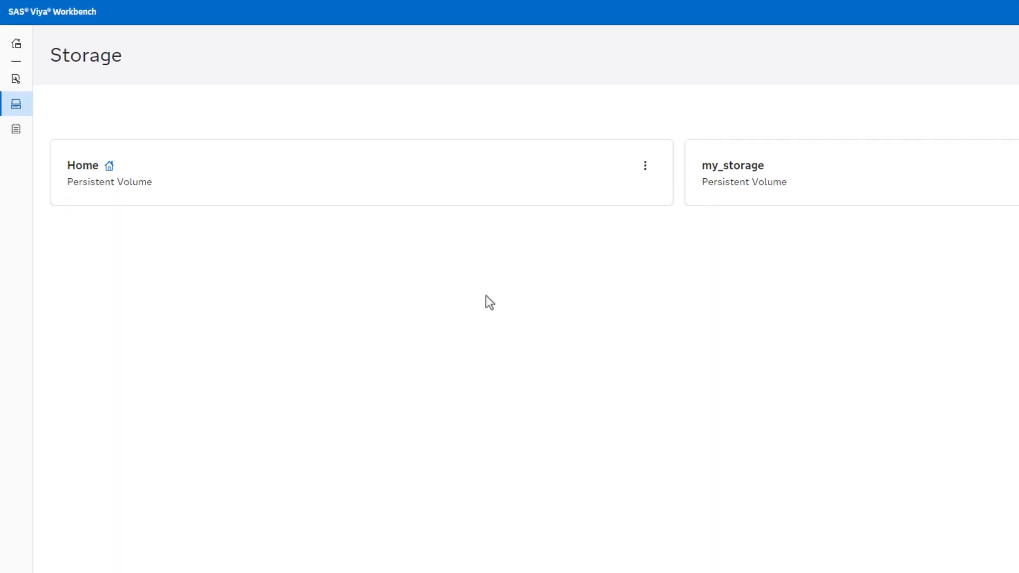
Create a new workbench named Workbench with 2 cores, 8GiB RAM and my_storage as its storage.
click(16, 45)
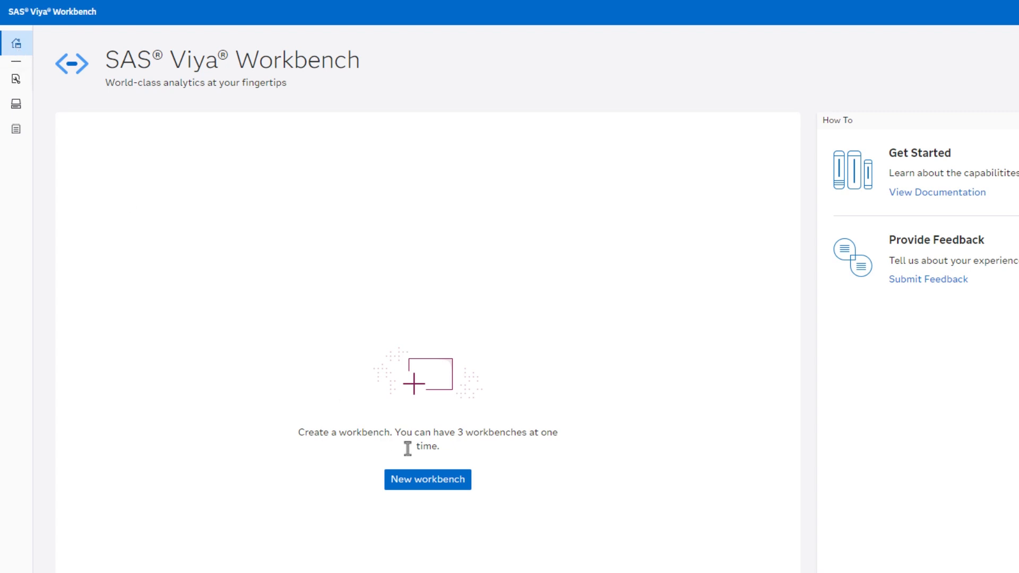
click(429, 480)
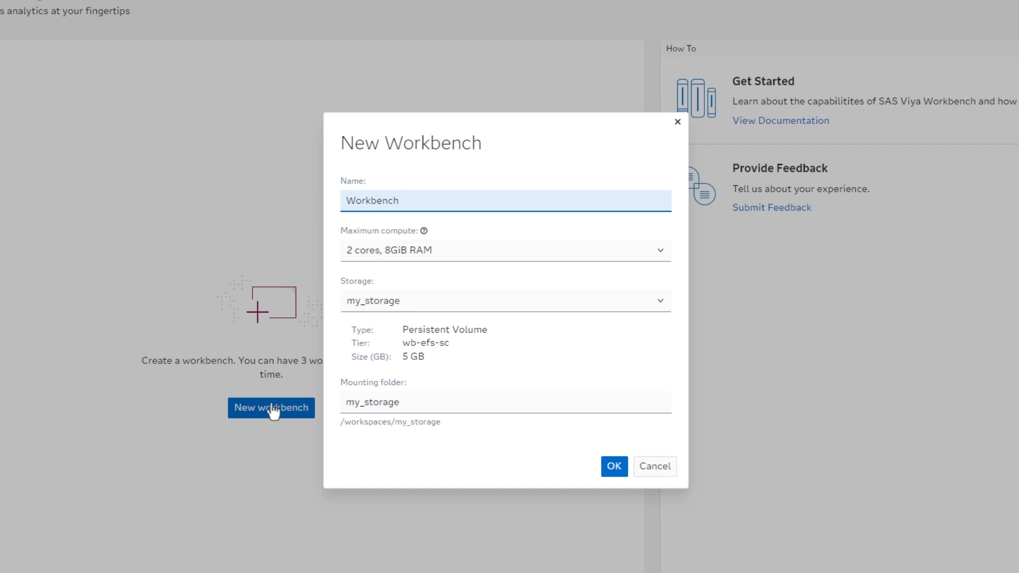
click(629, 307)
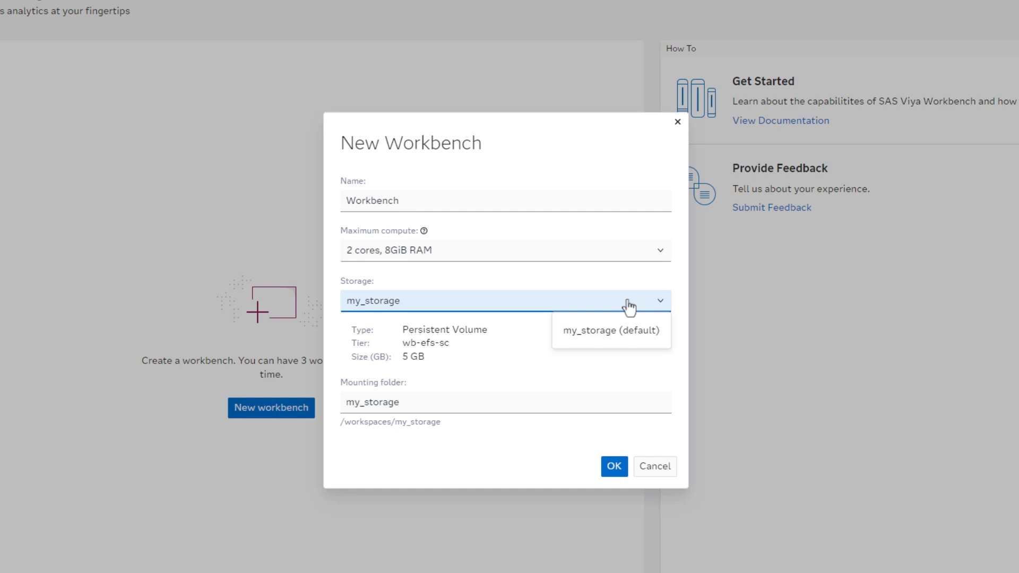
click(610, 336)
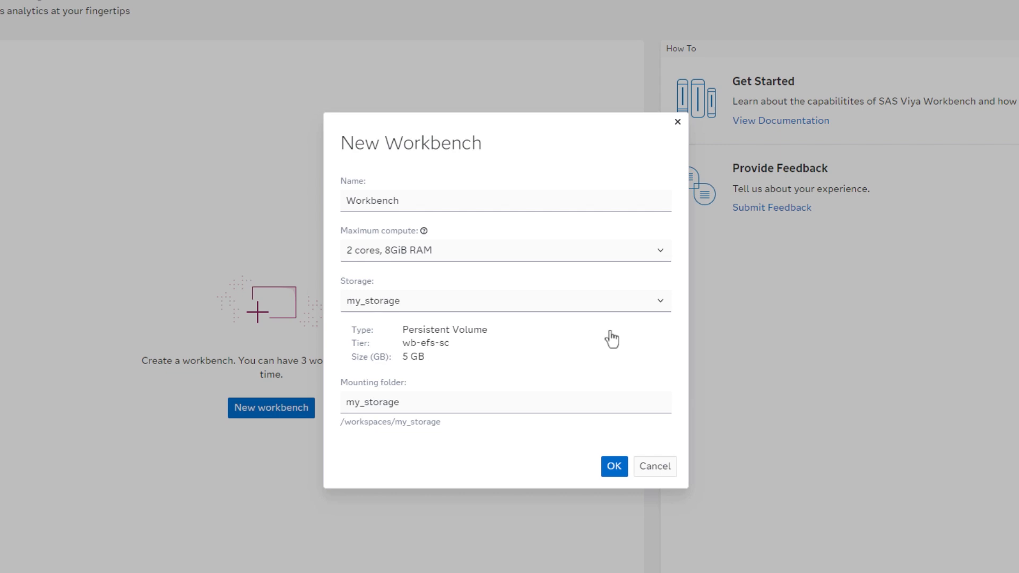
click(613, 466)
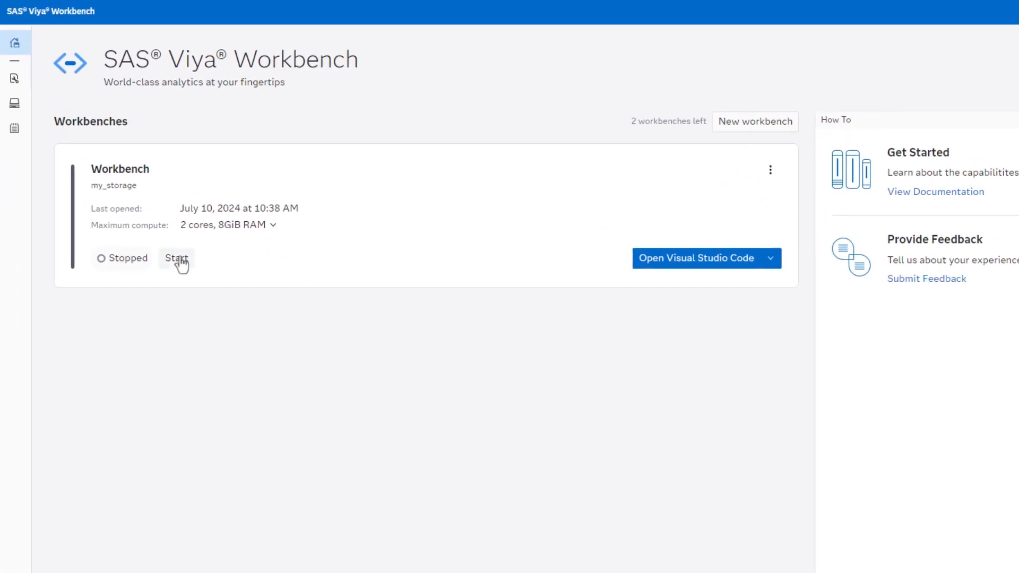
Start the workbench, open it in Visual Studio Code and close the Welcome page.
click(126, 236)
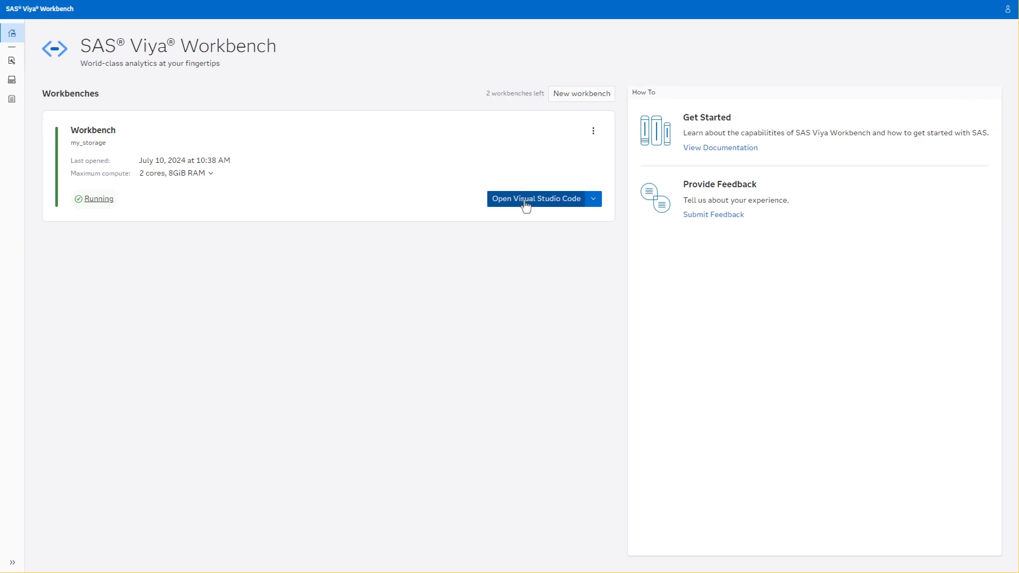
click(526, 199)
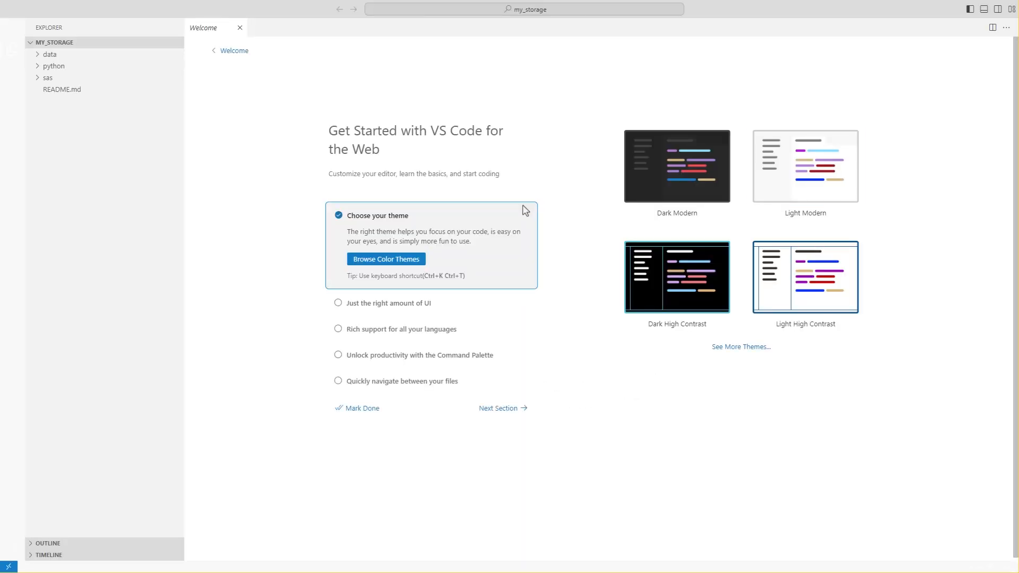
click(240, 28)
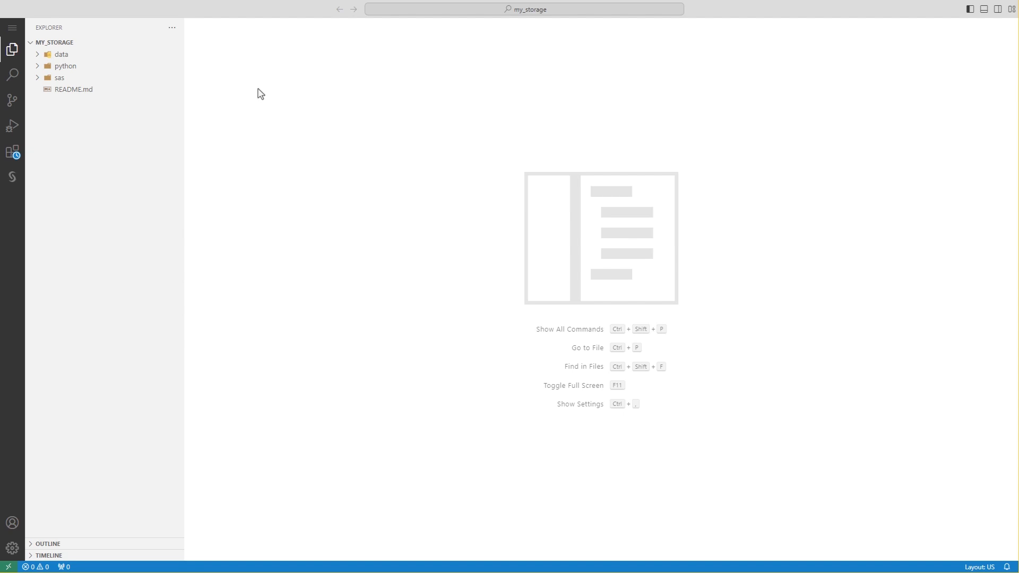
Open a new terminal, change to /home/sas and list all its files, including hidden ones, with ls -a.
click(12, 29)
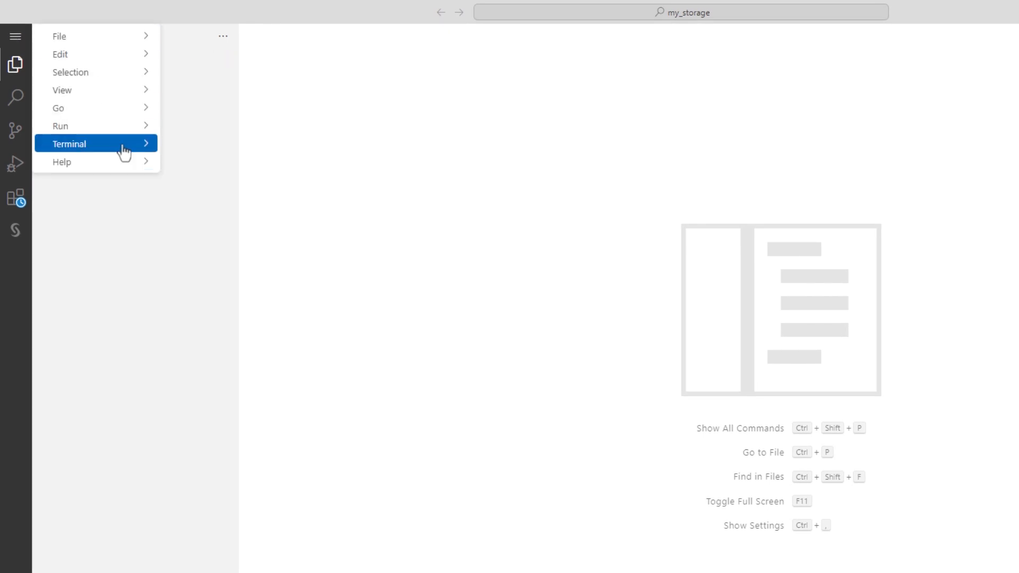
mouse_move(121, 146)
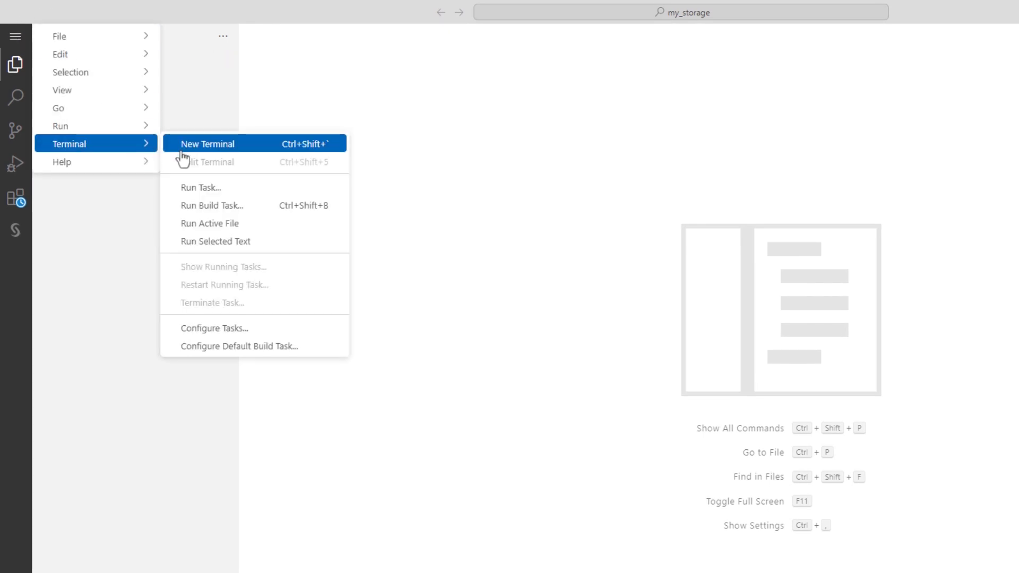
click(182, 151)
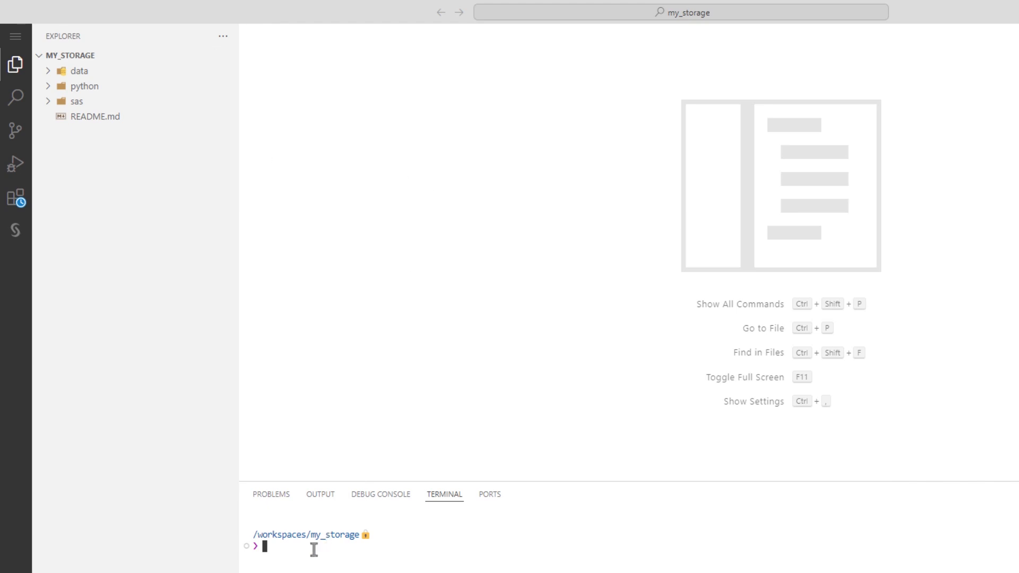
text(cd /home/sas)
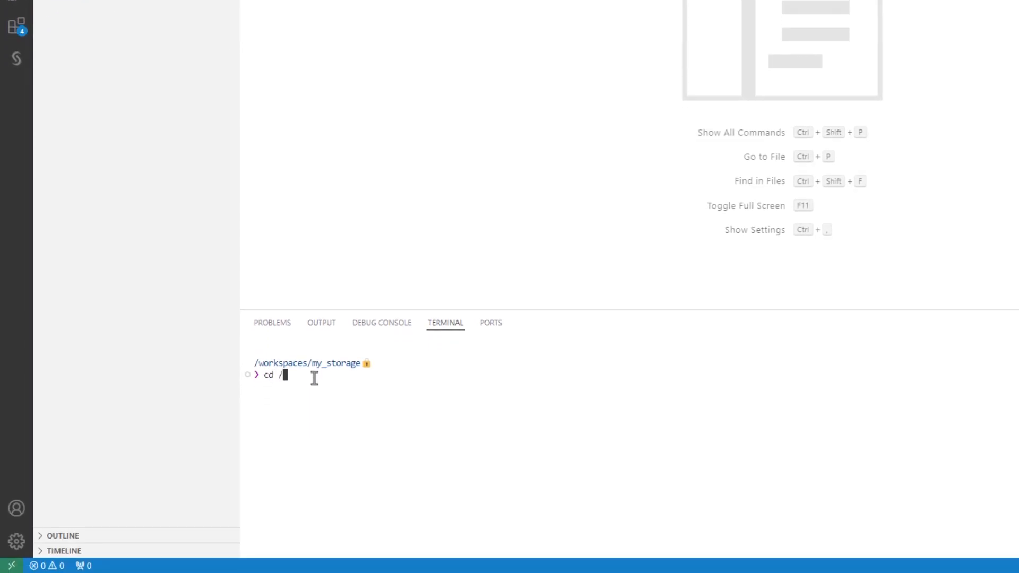
key(Return)
text(ls -a)
key(Return)
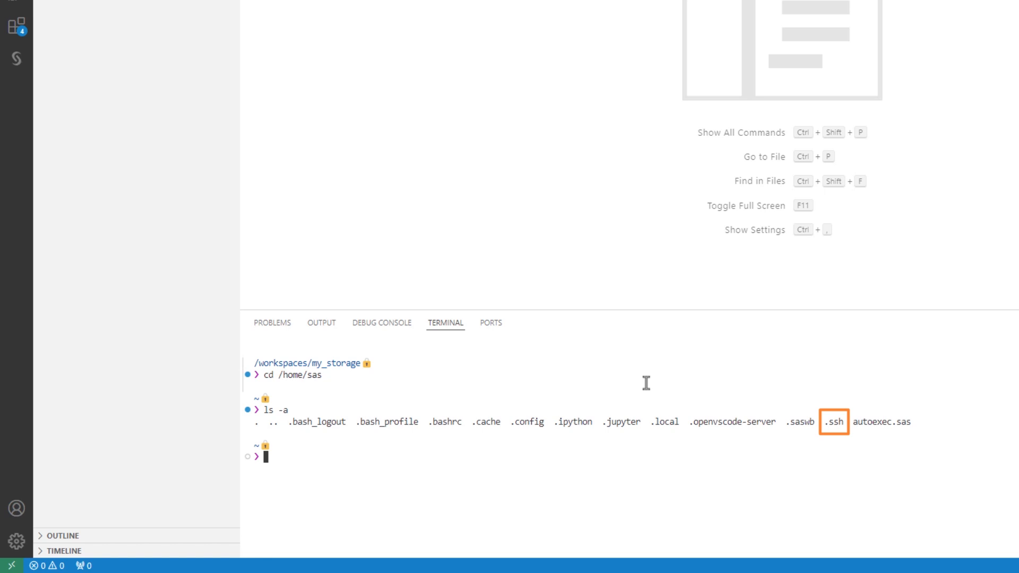
Change to the .ssh folder in the terminal and list its files with ls.
text(cd .ssh)
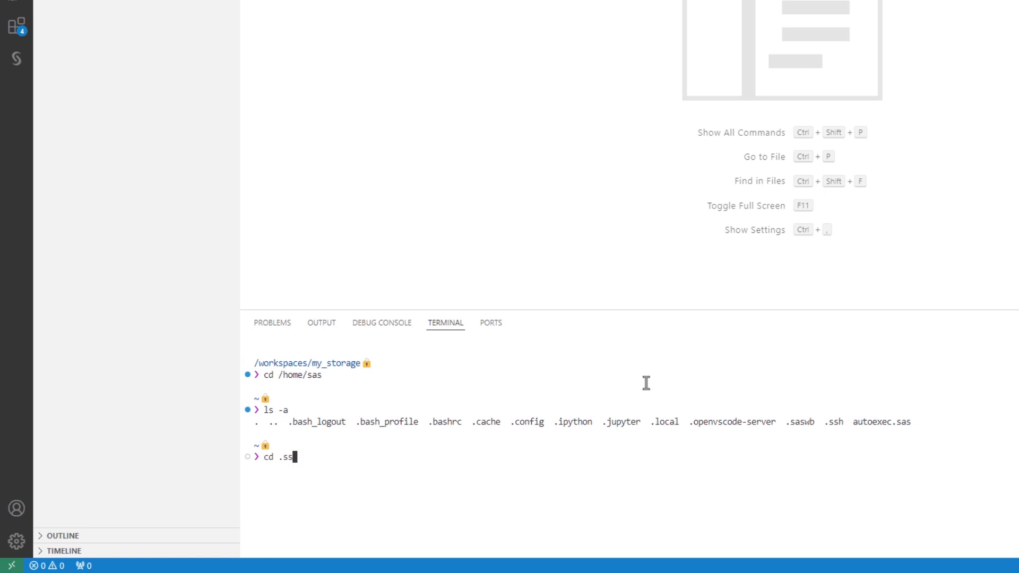
key(Return)
text(ls)
key(Return)
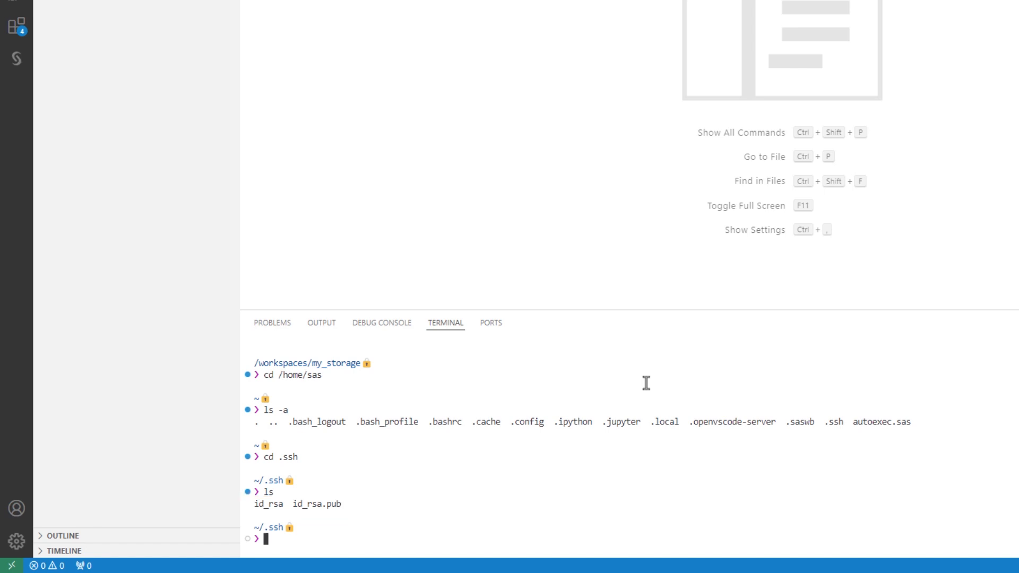
Open id_rsa.pub in the editor with the code command, and close both the terminal and the file.
text(code id_rsa.pub)
key(BackSpace)
key(Return)
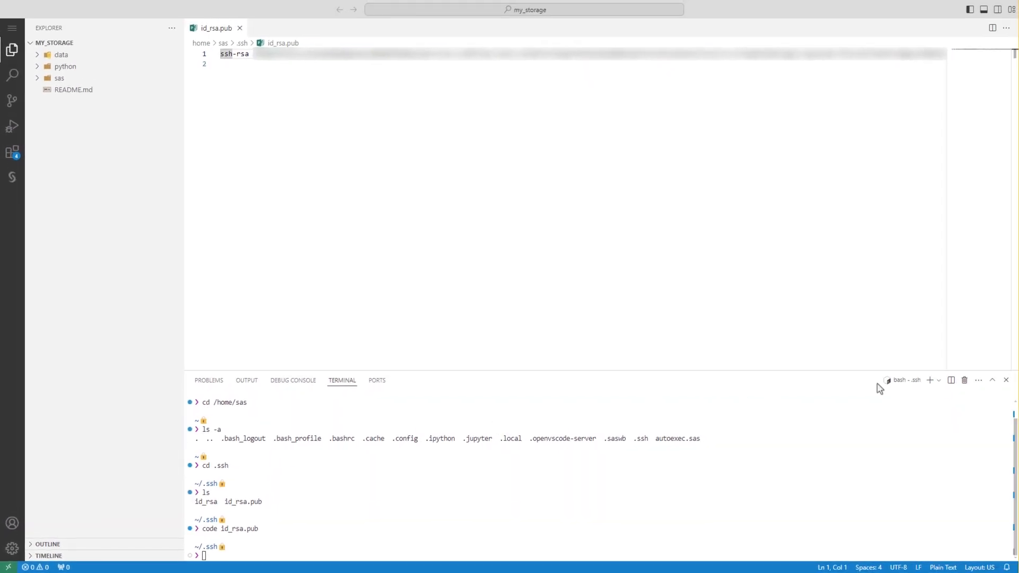
click(1006, 380)
click(239, 28)
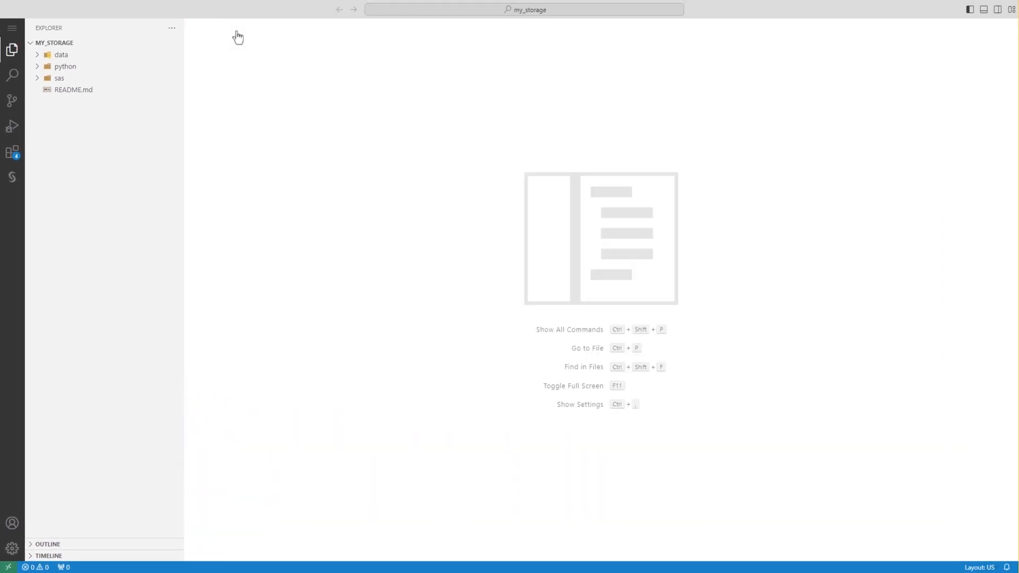
Open the /home/sas folder as the workspace in the file explorer.
click(13, 29)
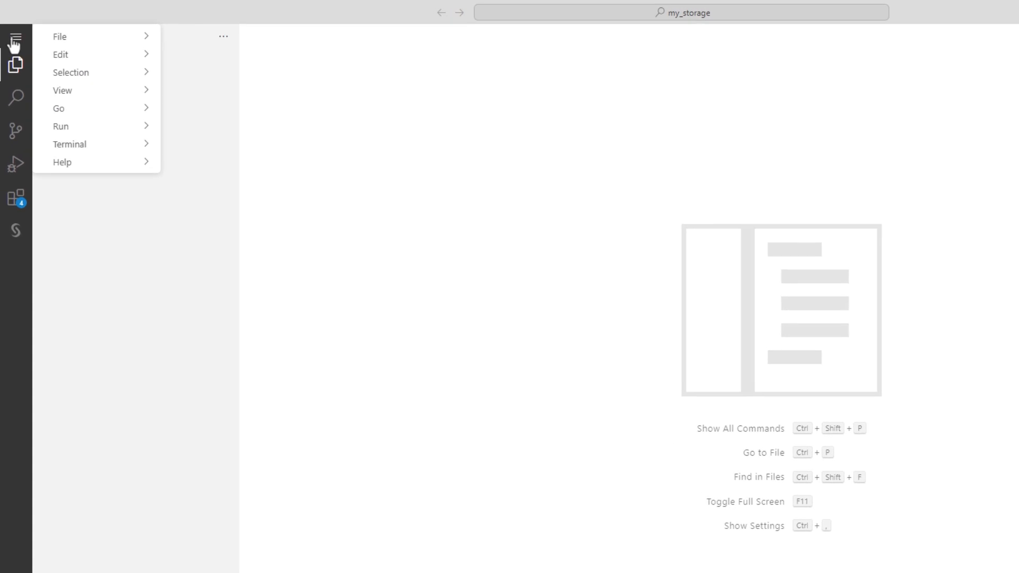
mouse_move(57, 37)
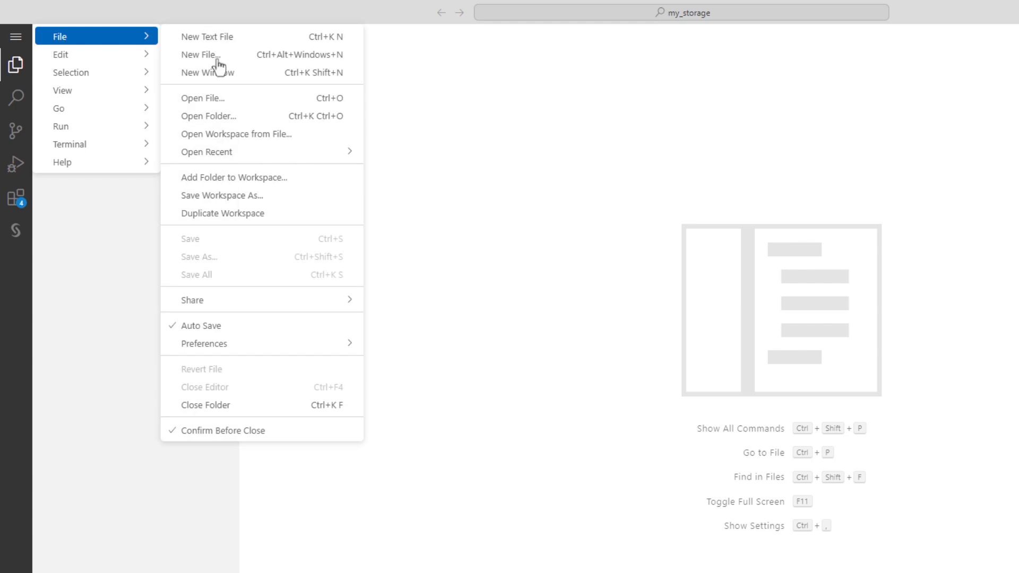
click(232, 116)
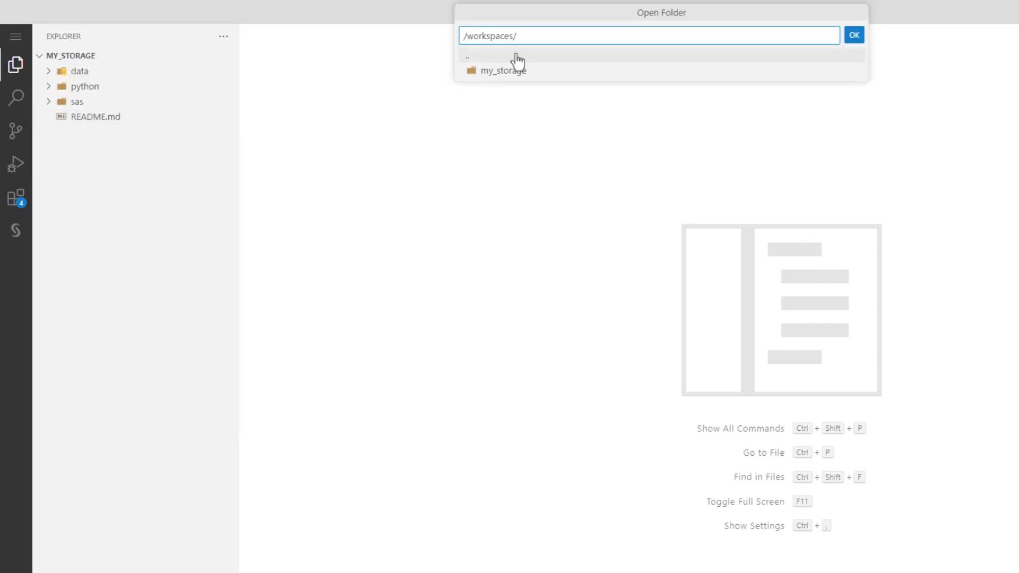
click(466, 58)
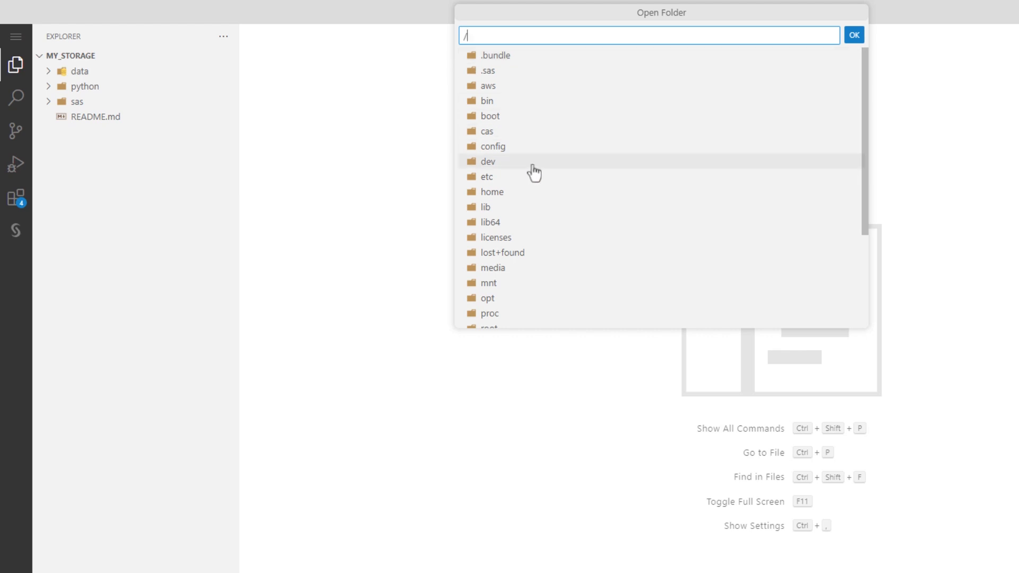
click(499, 195)
click(482, 90)
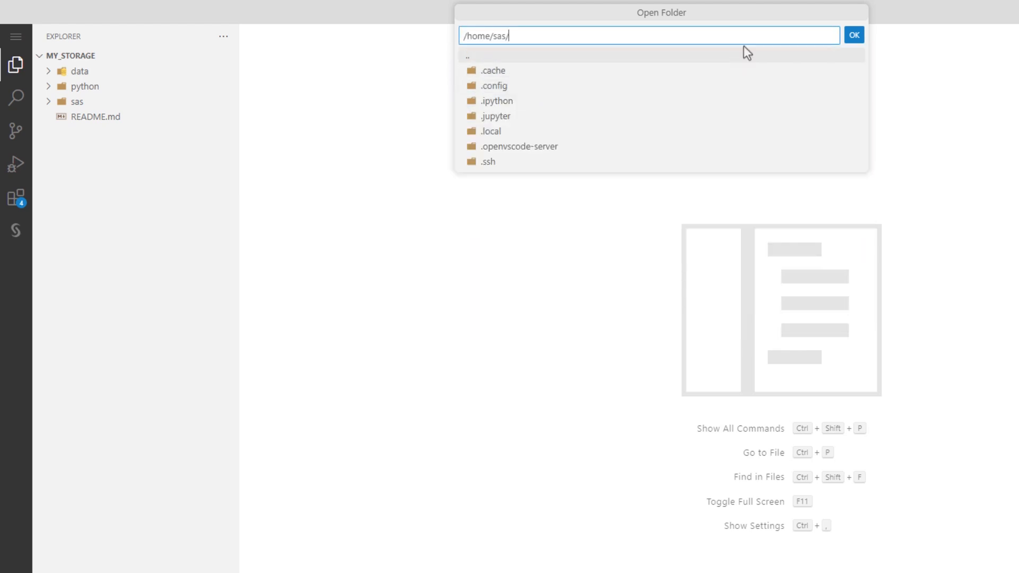
click(854, 35)
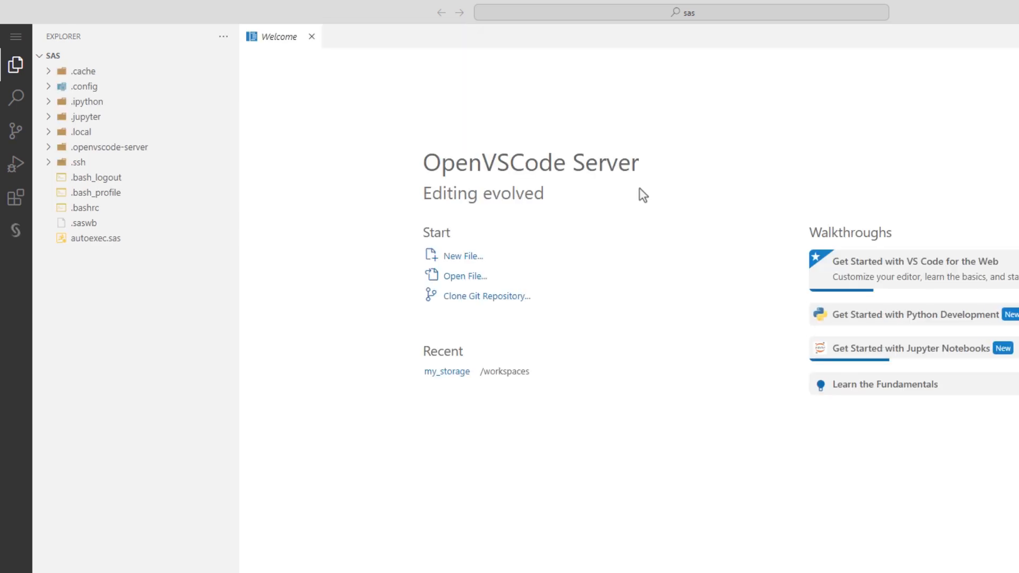
Copy the entire public key from id_rsa.pub in the .ssh folder and close the file.
click(45, 165)
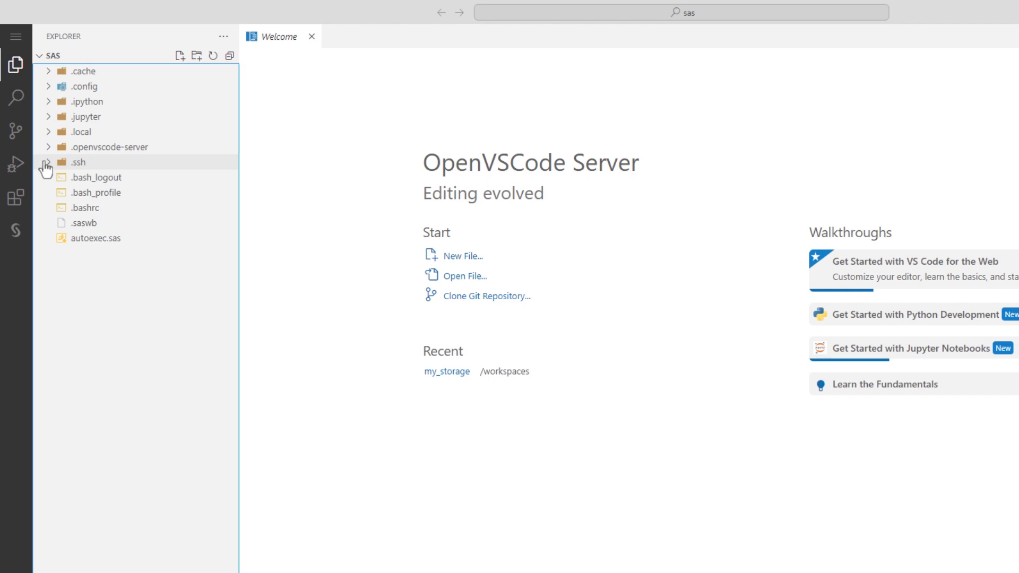
click(45, 164)
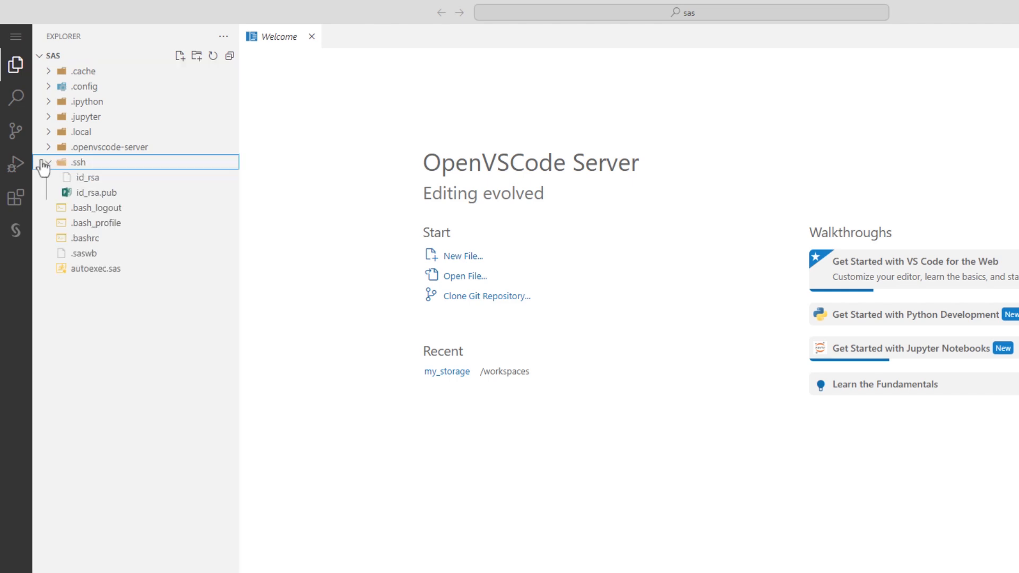
click(90, 194)
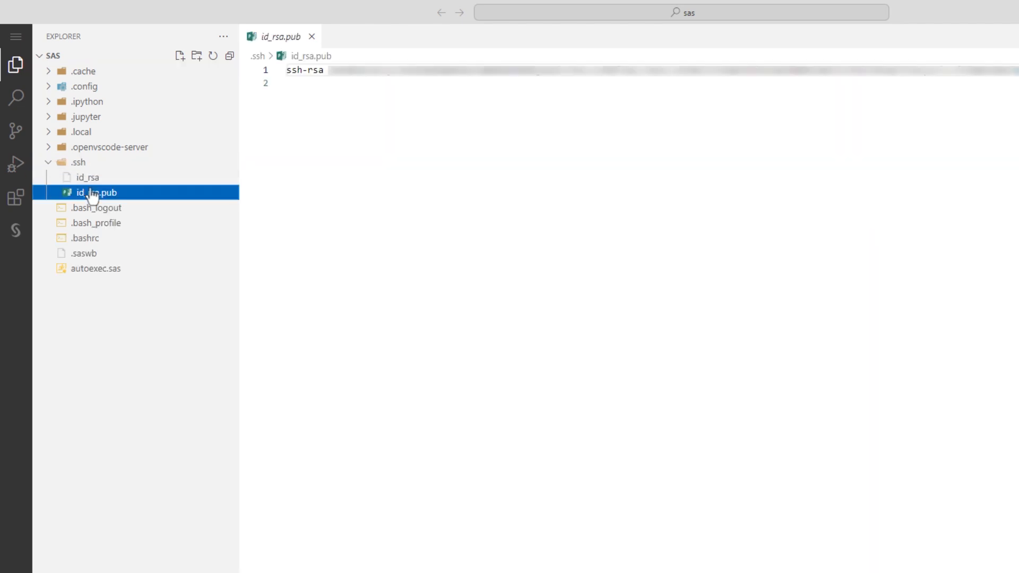
click(410, 101)
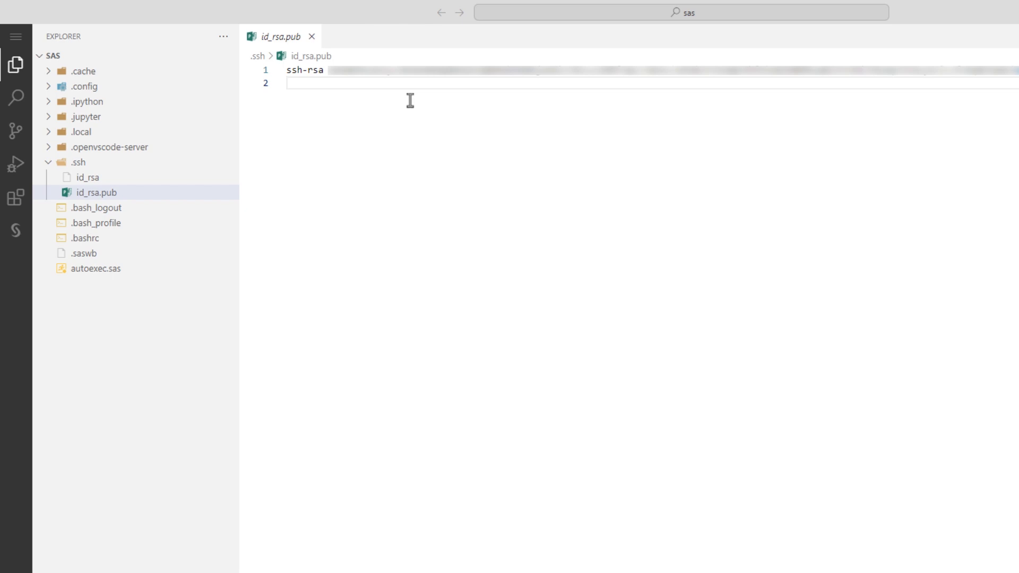
key(ctrl+a)
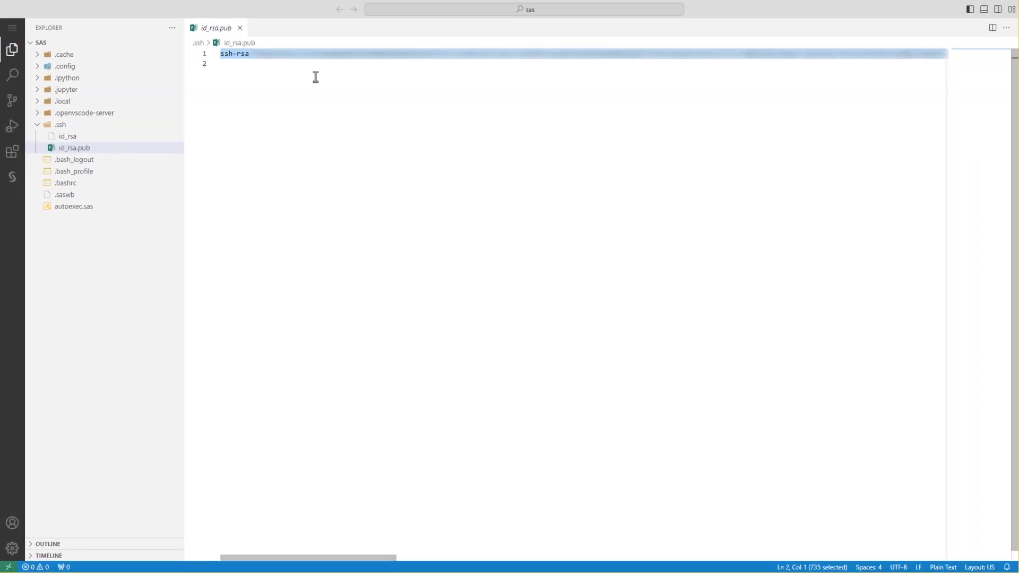
click(239, 28)
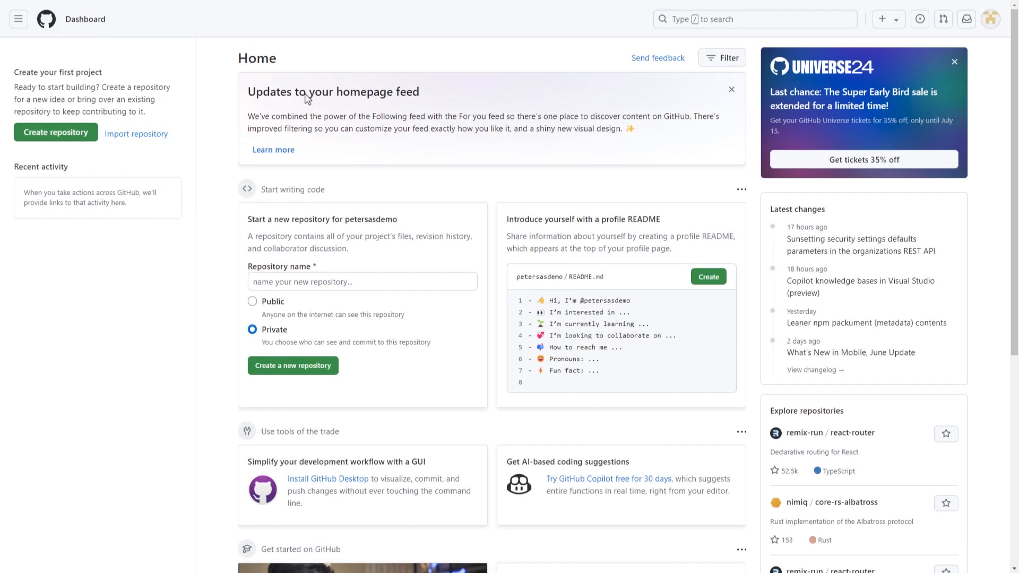
In GitHub, go to the account's SSH and GPG keys settings and open the form for a new SSH key.
click(990, 21)
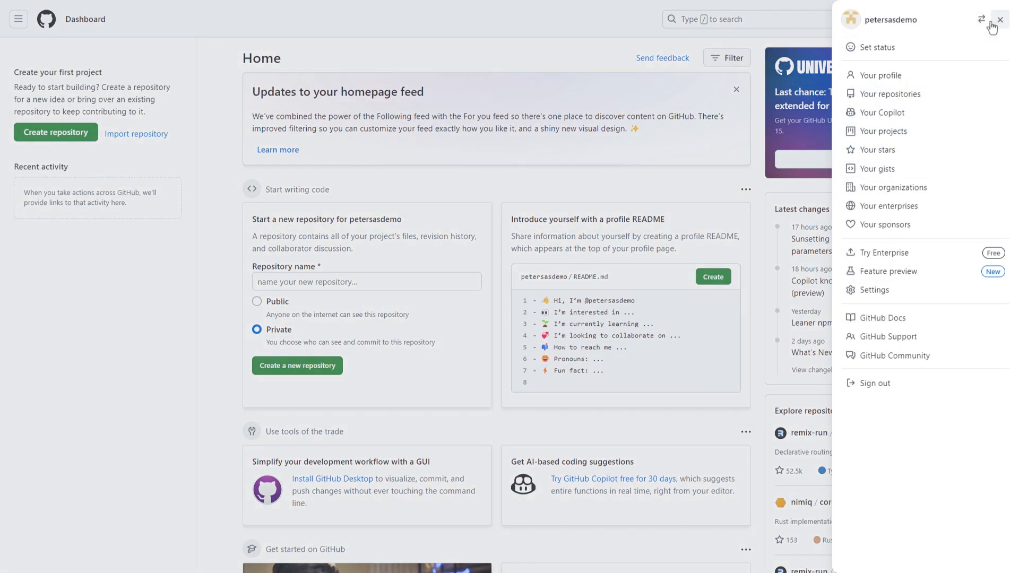
click(878, 296)
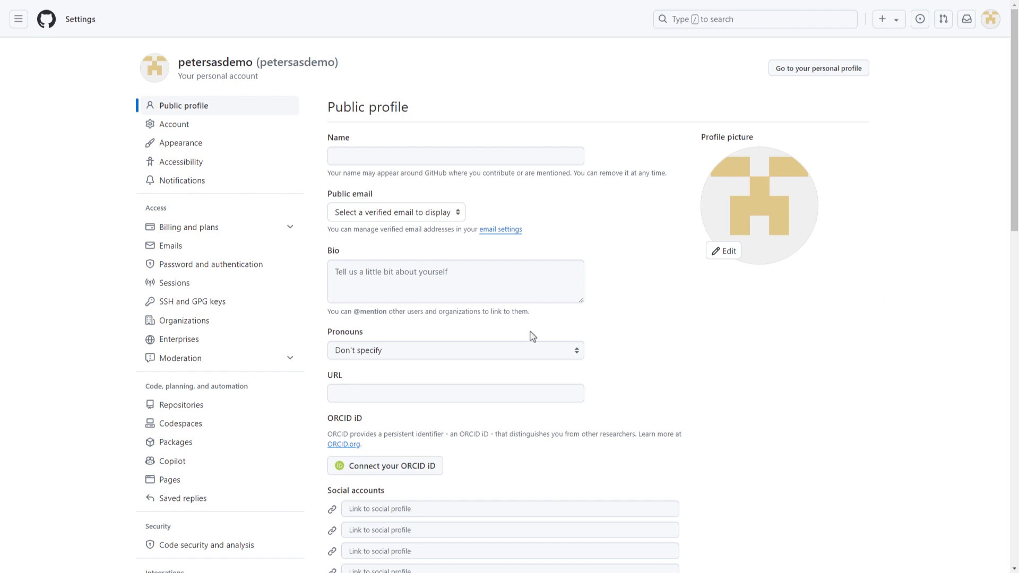
click(178, 303)
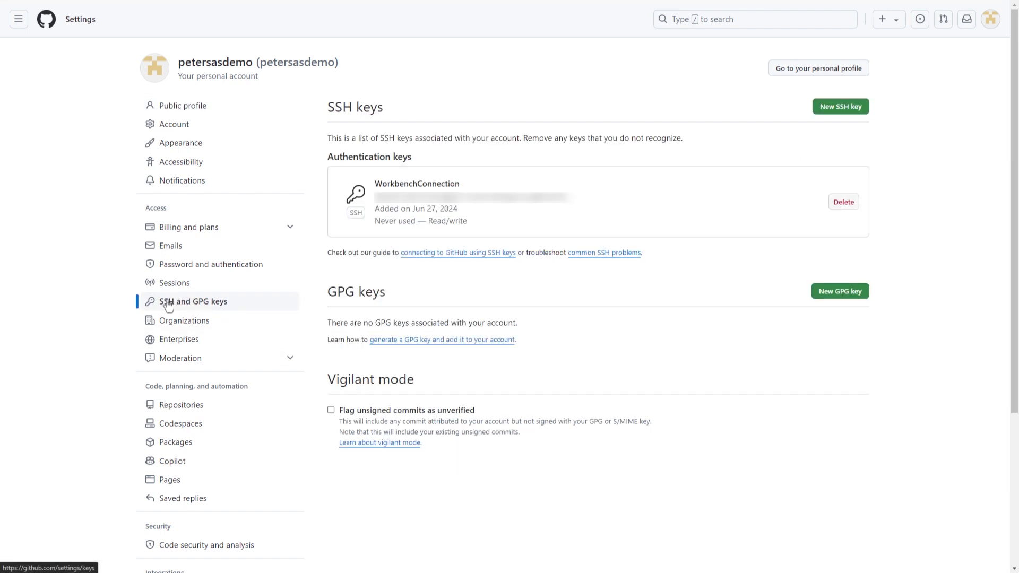
click(841, 107)
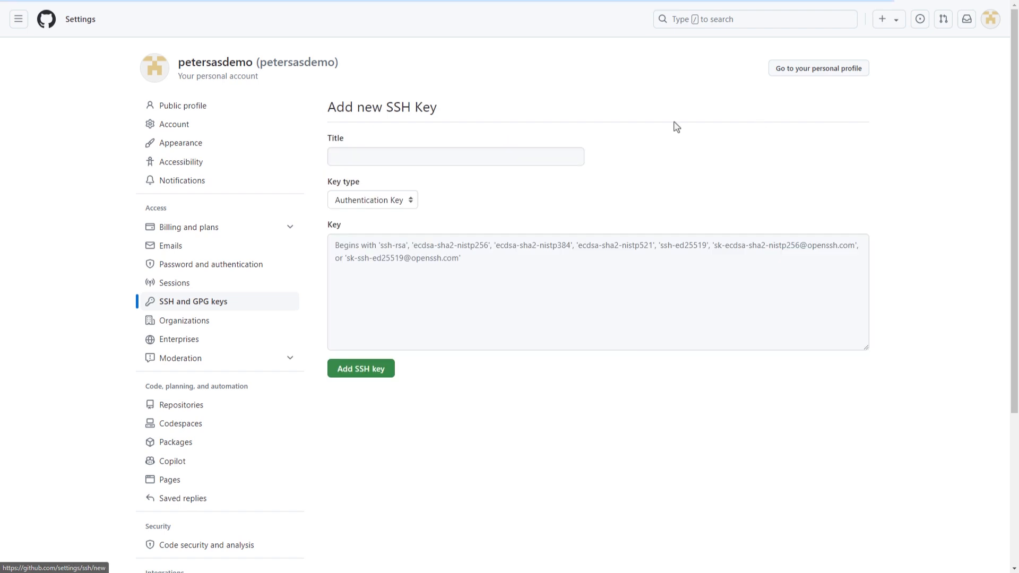
Add an SSH authentication key titled SASViyaWorkbenchConnection, pasting the copied public key as its content.
click(452, 156)
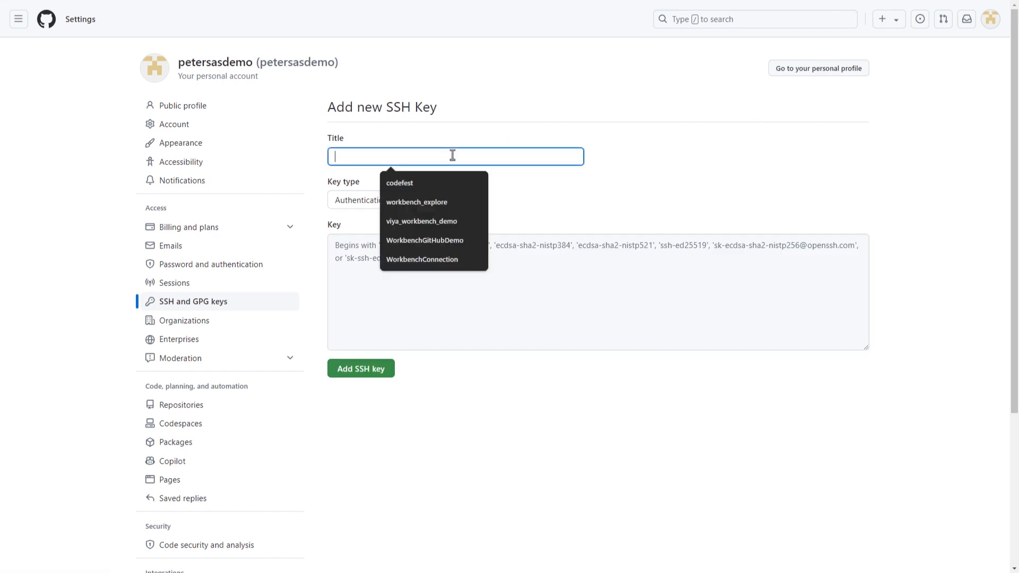
click(394, 166)
click(337, 157)
text(SA)
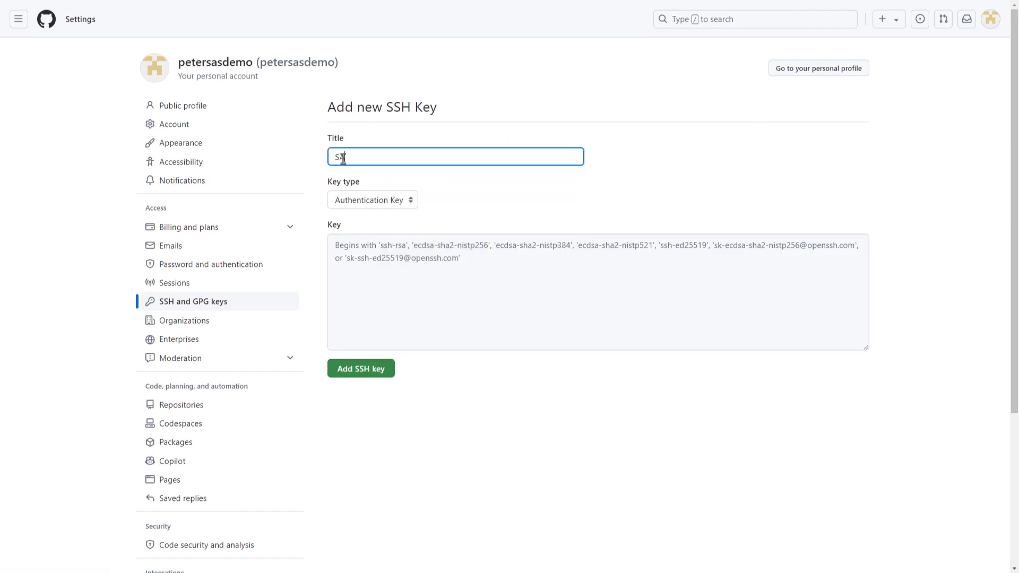
text(SViyaWorkbenchConnection)
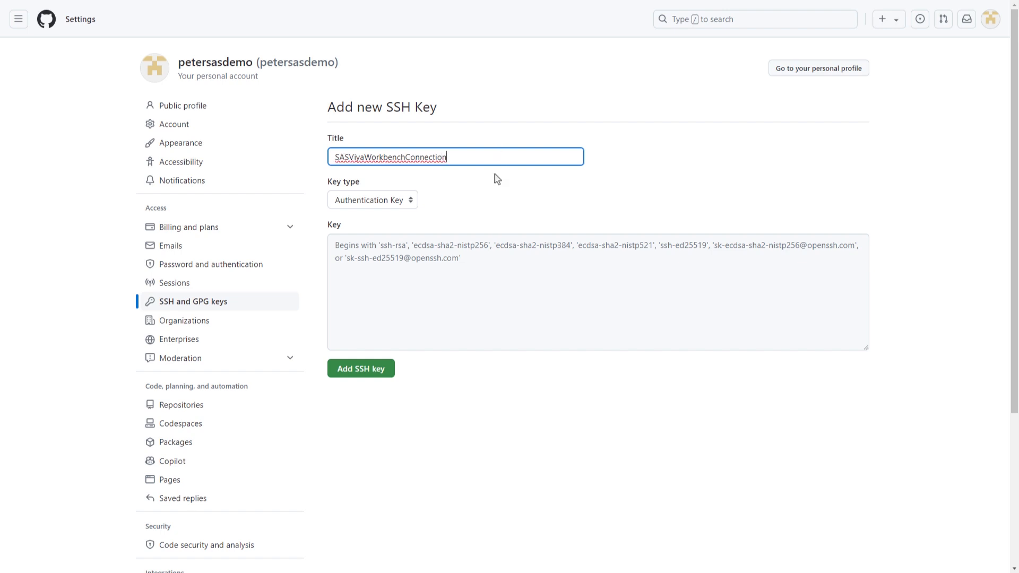
click(425, 265)
key(ctrl+v)
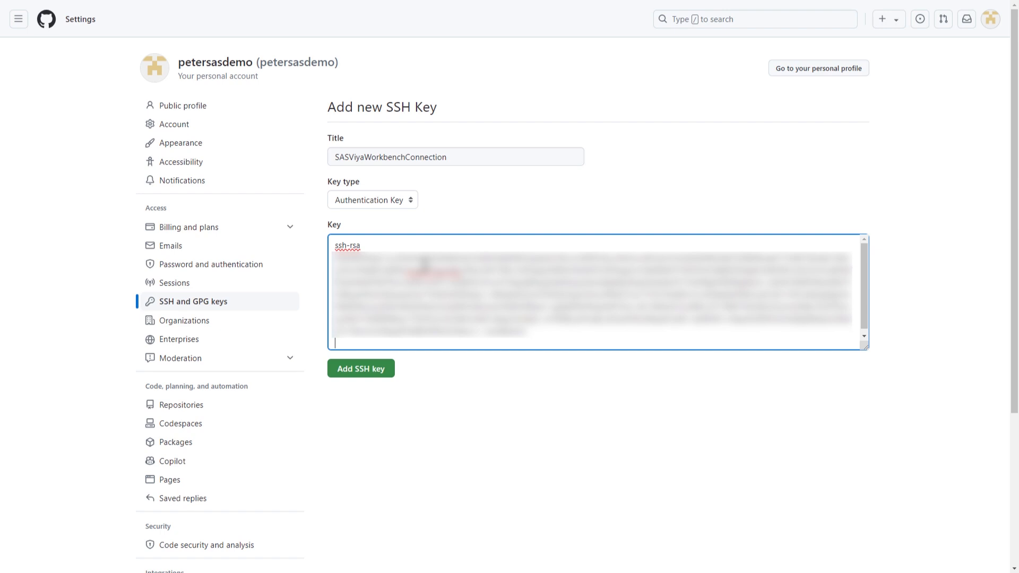
click(357, 369)
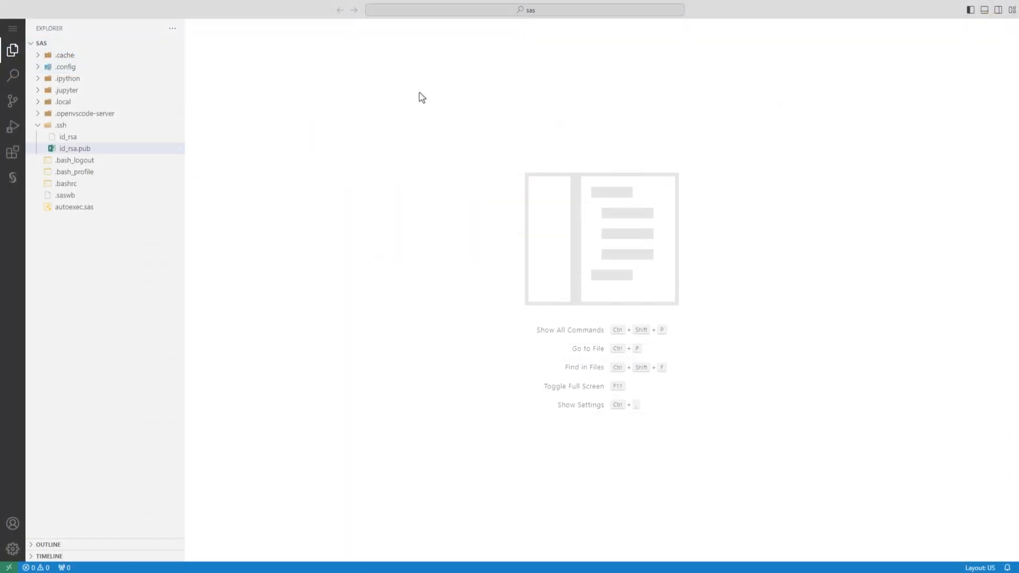
Open a new terminal in the Workbench's VS Code and set Git's global user.email to the account's e-mail address.
click(13, 28)
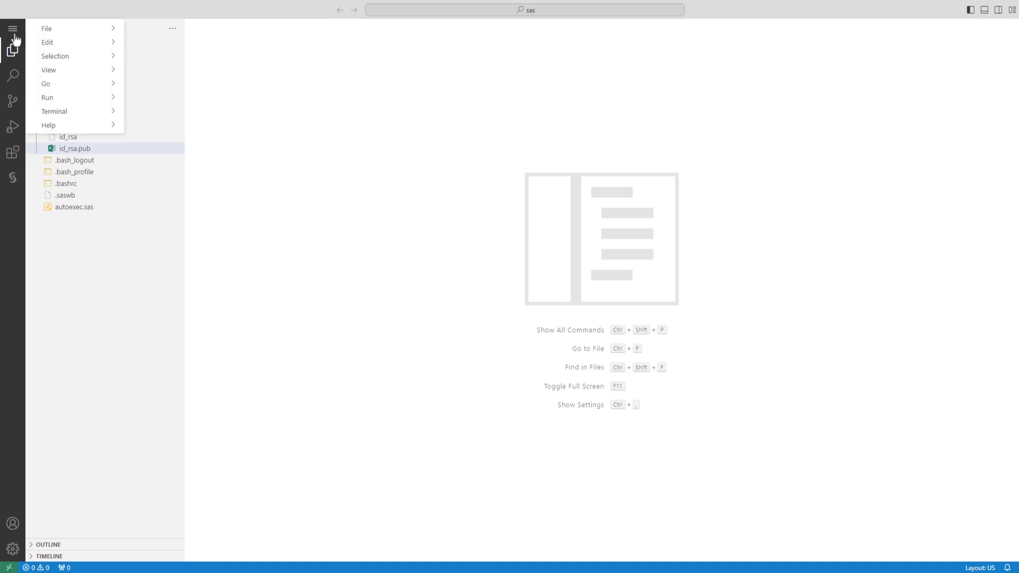
click(98, 154)
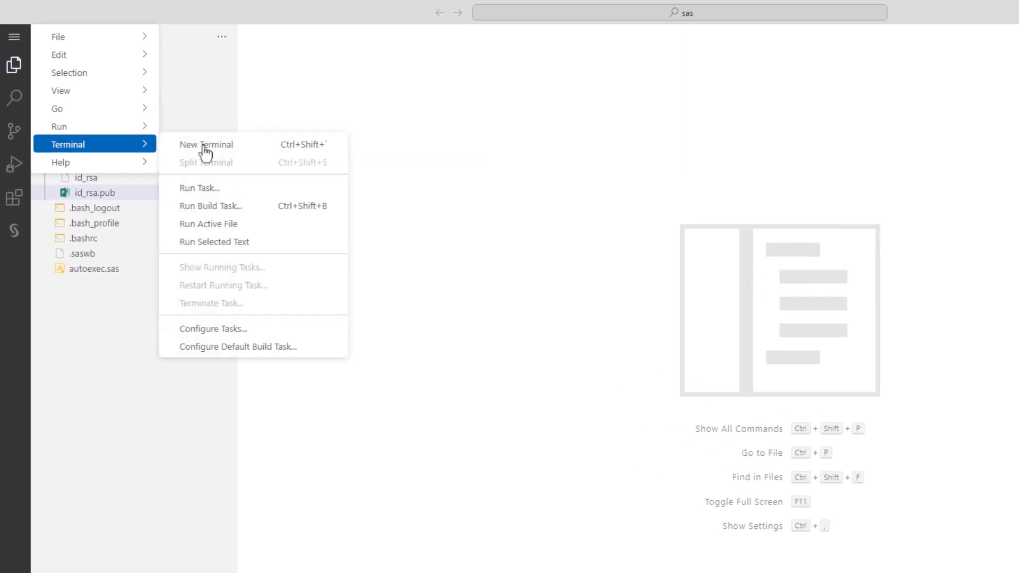
click(214, 153)
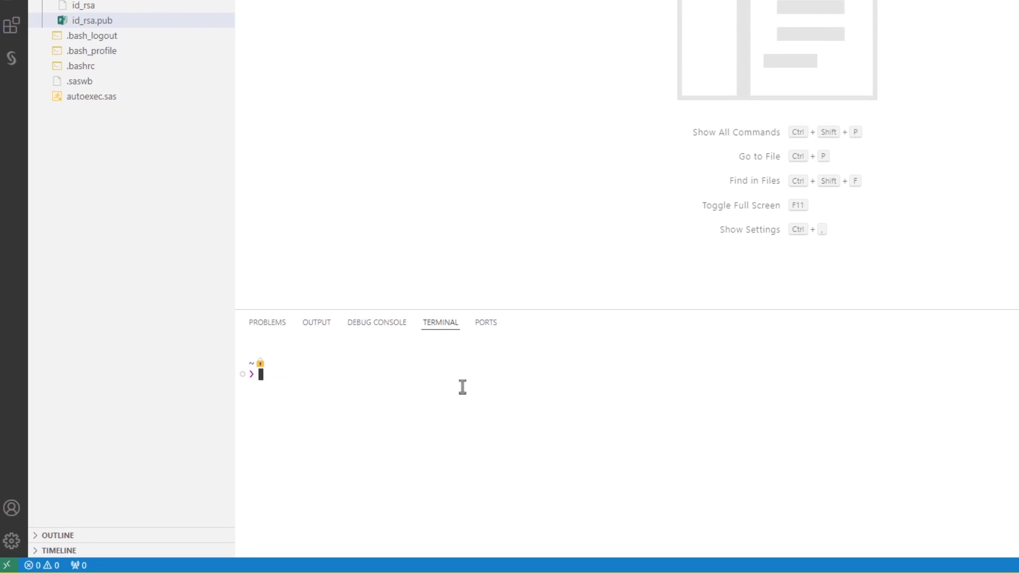
text(git config --global)
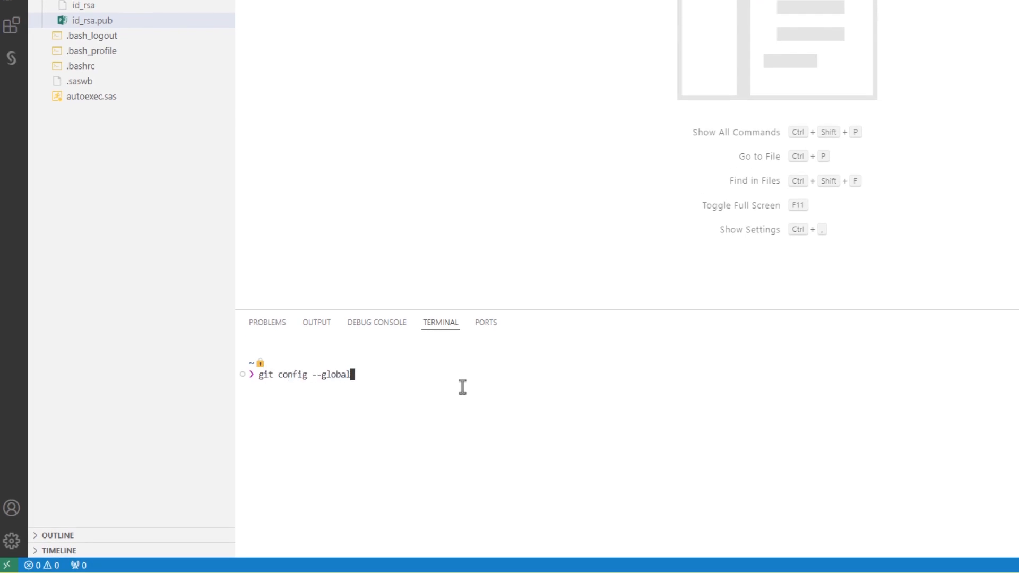
text( user.email ")
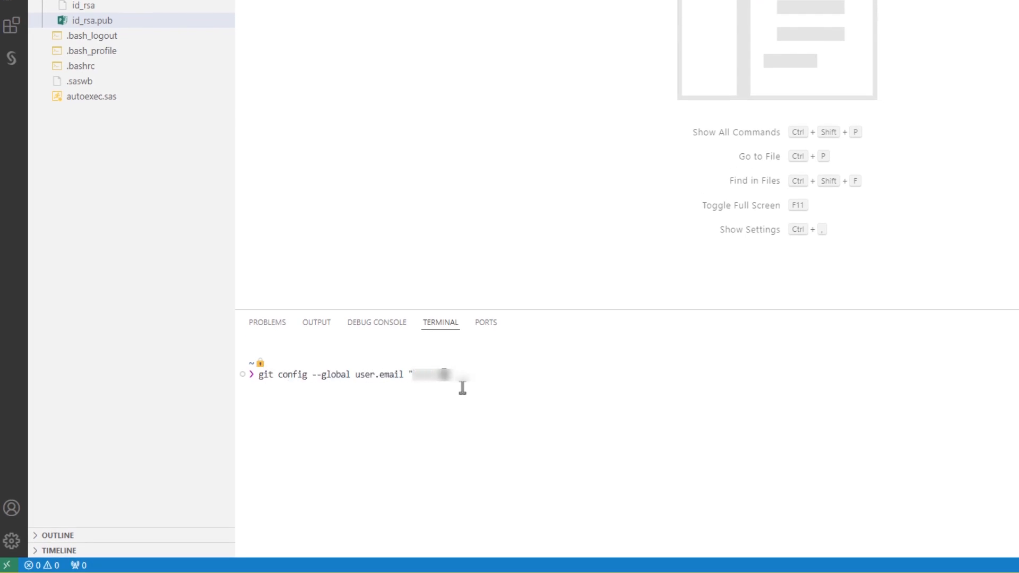
text(@sas.com")
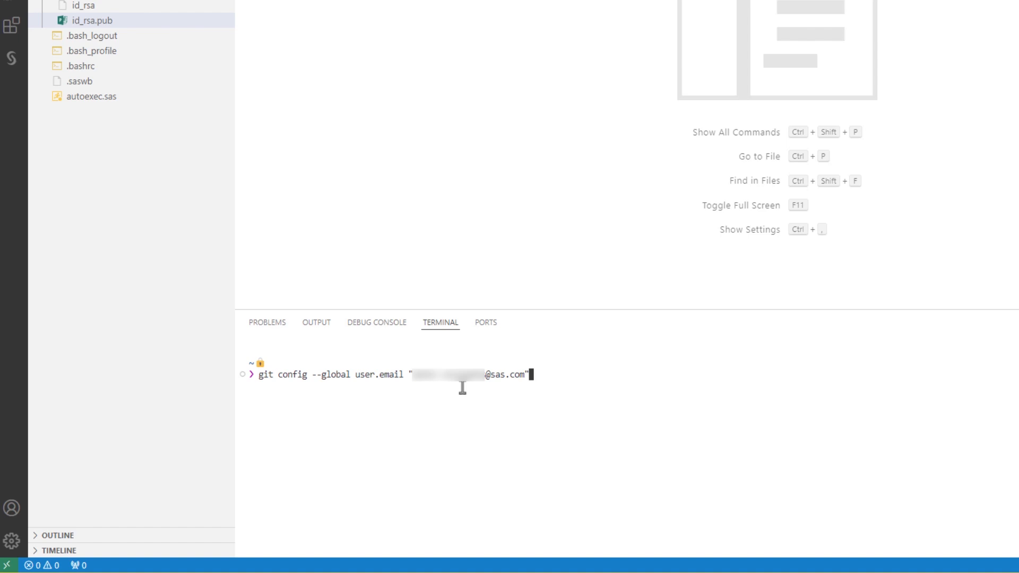
key(Return)
Set Git's global user.name to the GitHub username with git config and hide the terminal.
text(git)
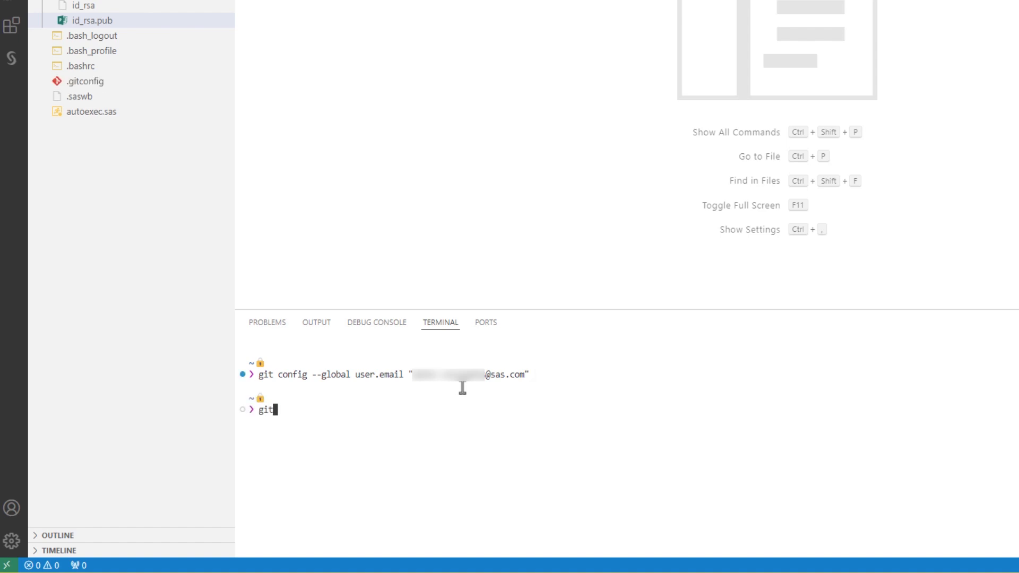
text( config --global user.name "peter)
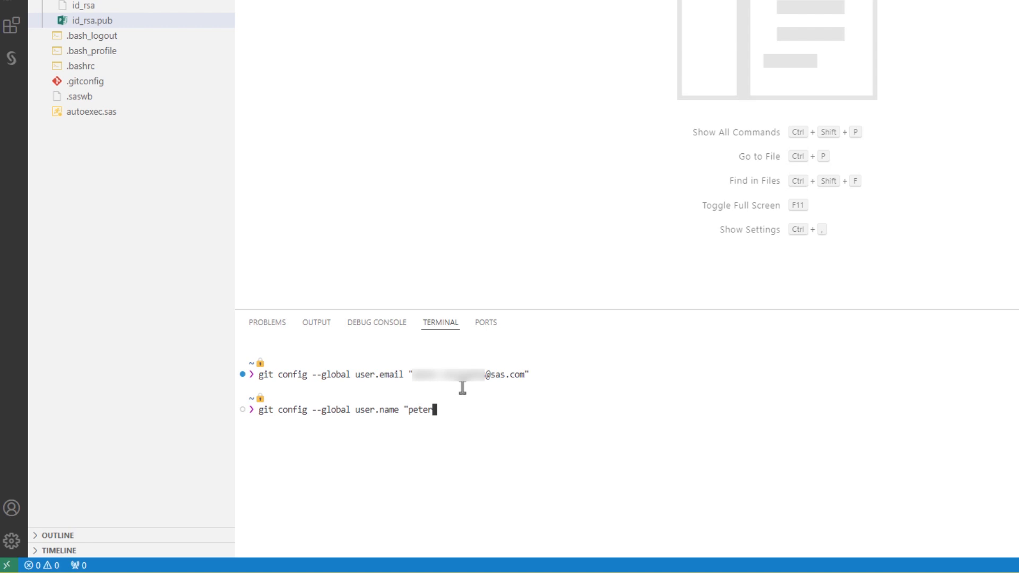
text(sasdemo")
key(Return)
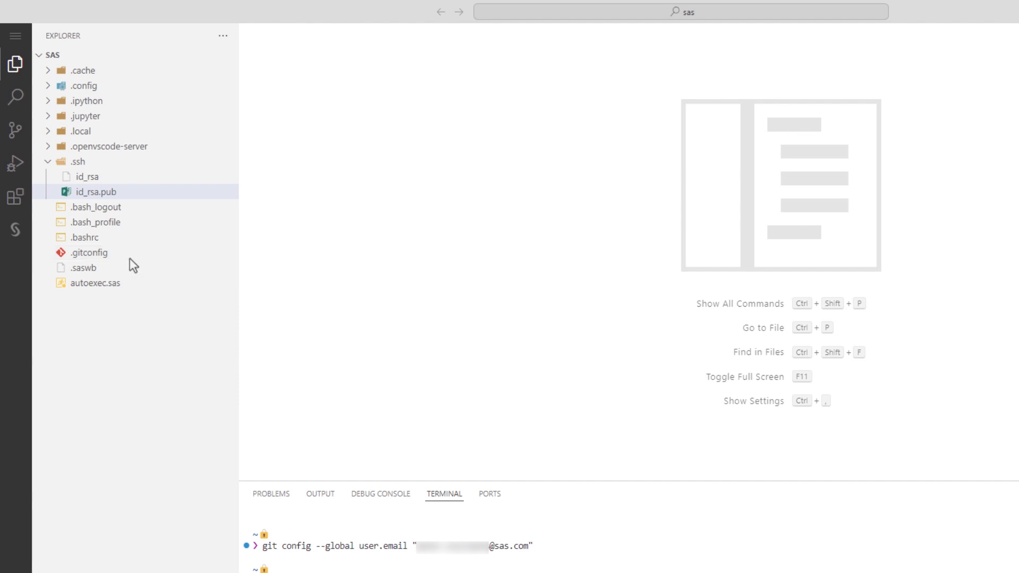
key(ctrl+j)
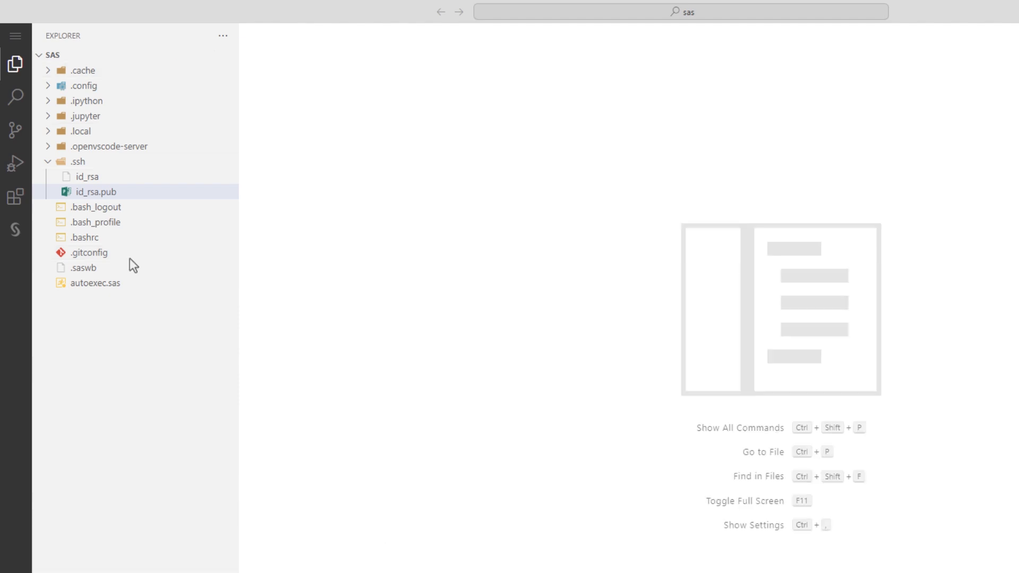
Open the /workspaces/my_storage folder as the workspace.
click(16, 37)
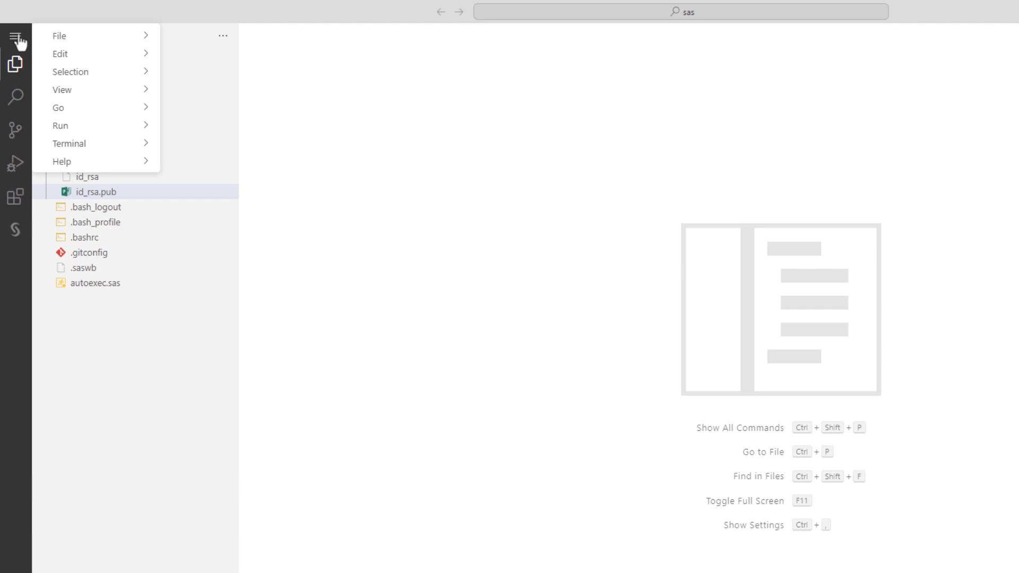
mouse_move(68, 49)
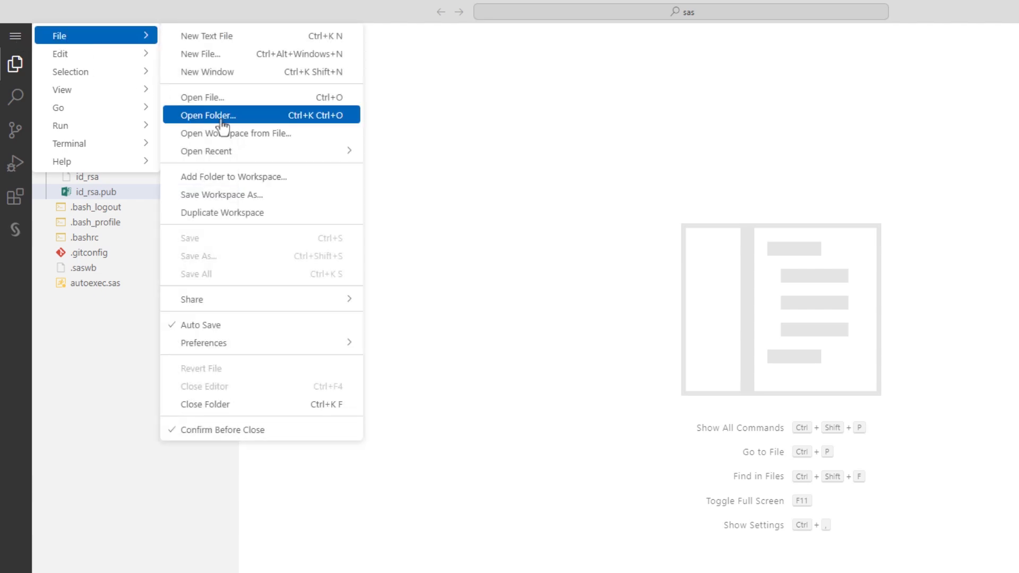
click(221, 121)
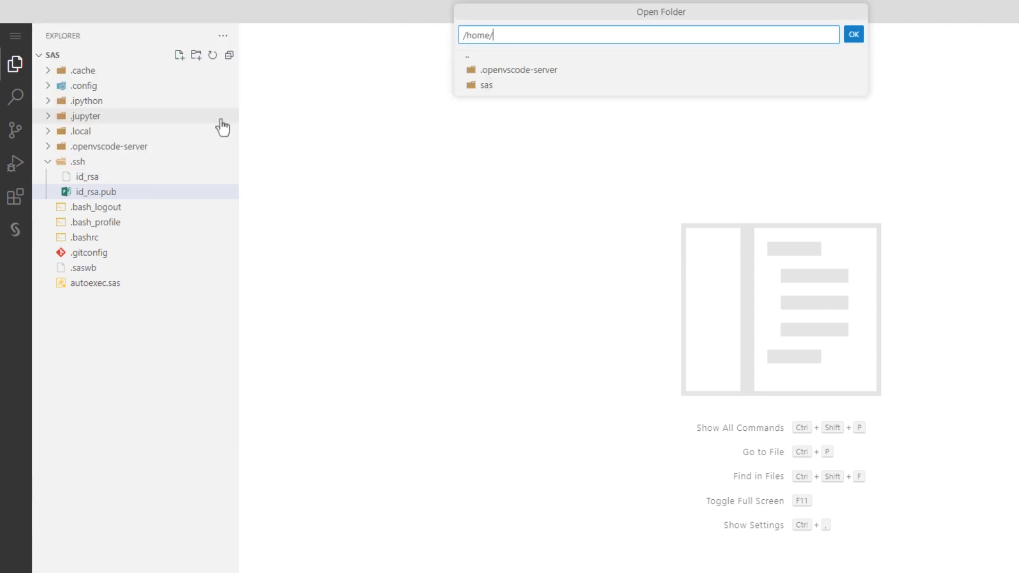
click(471, 55)
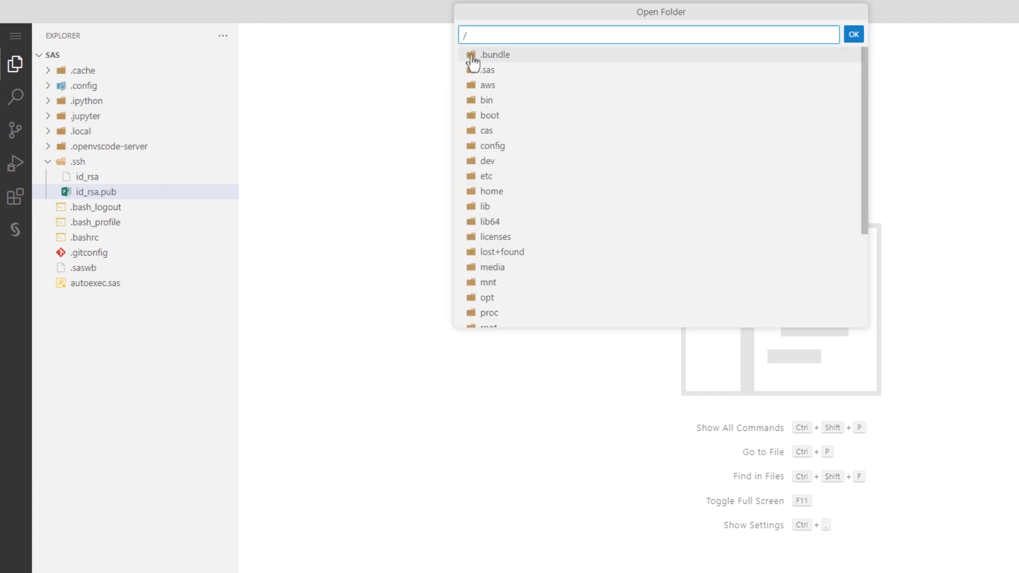
scroll(571, 193, down, 5)
click(519, 323)
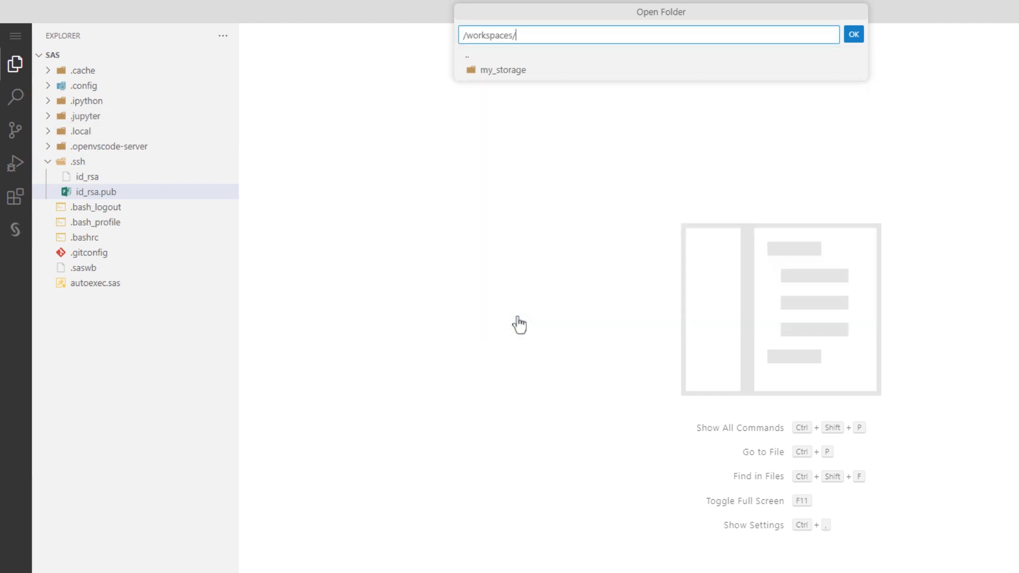
click(491, 72)
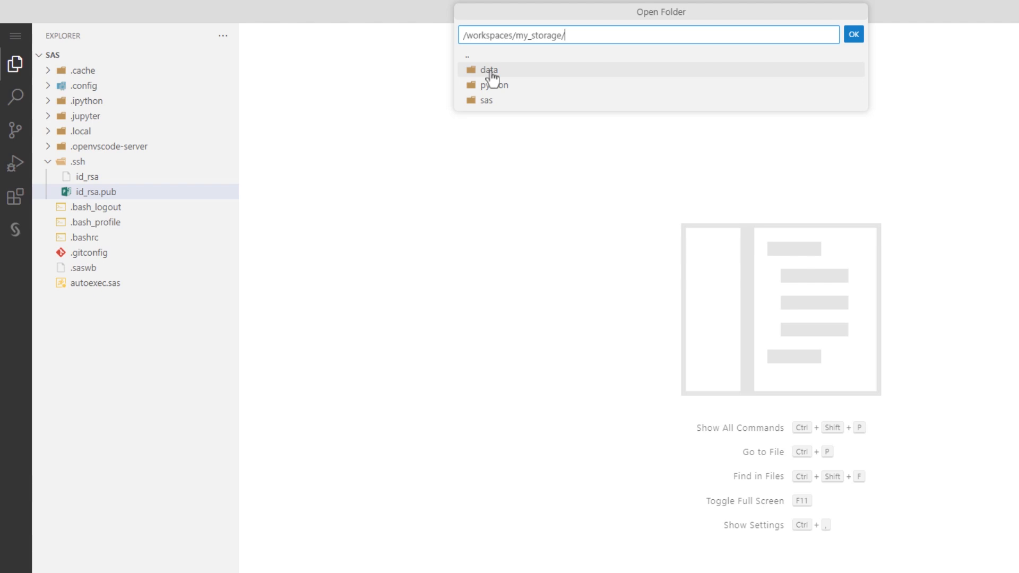
click(853, 34)
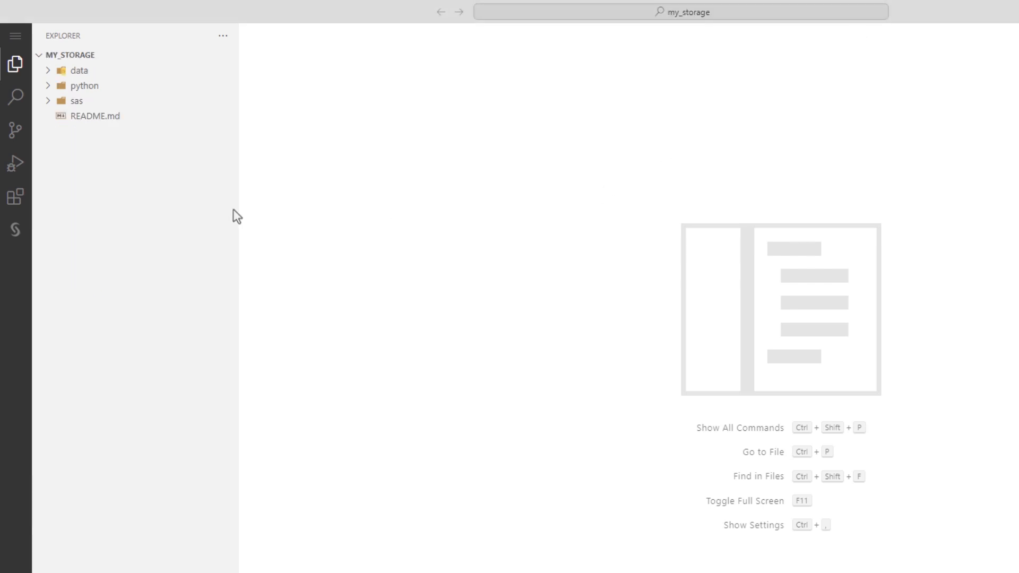
Create a new folder named my_project in my_storage.
click(197, 56)
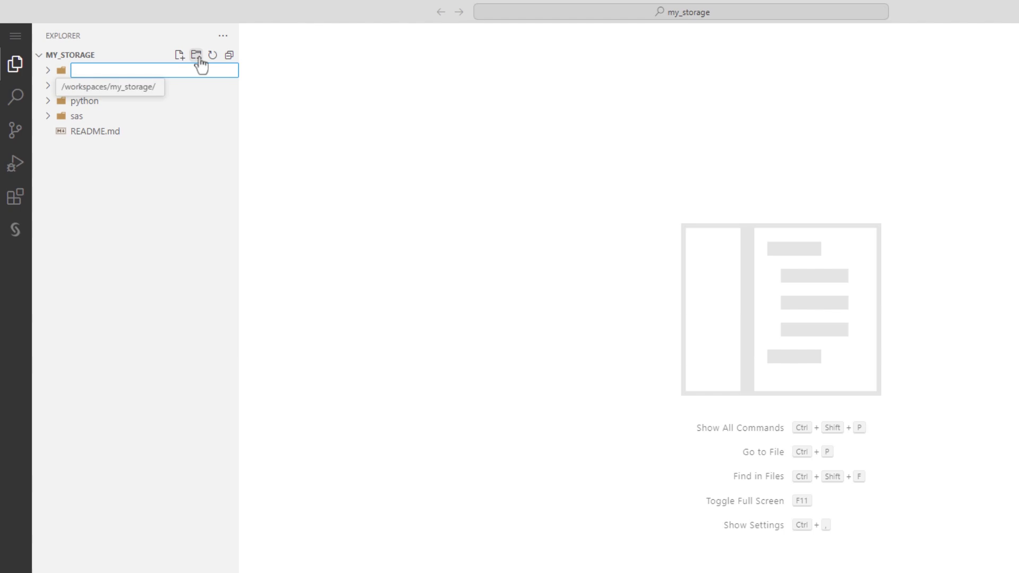
text(my_proje)
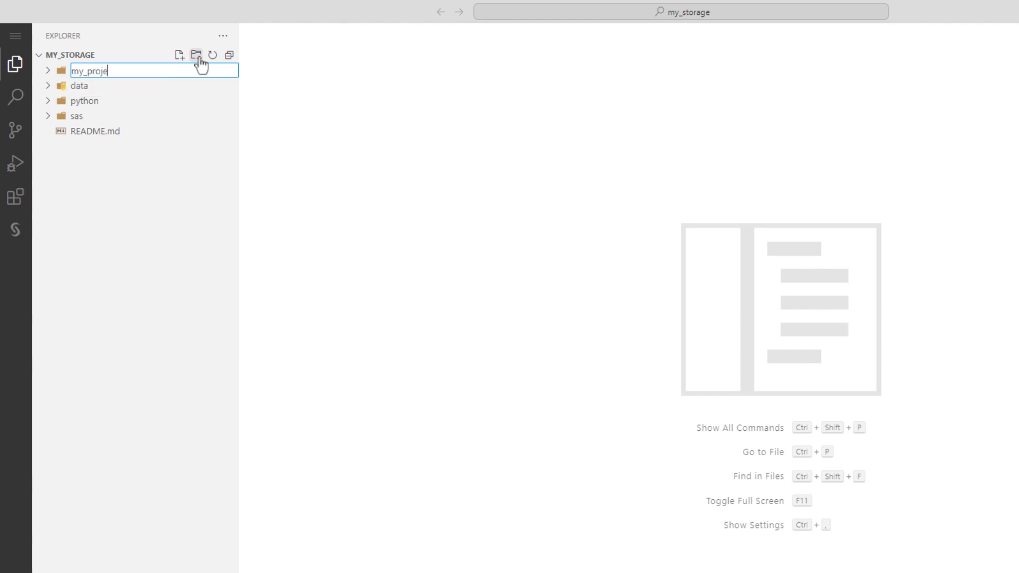
text(ct)
key(Return)
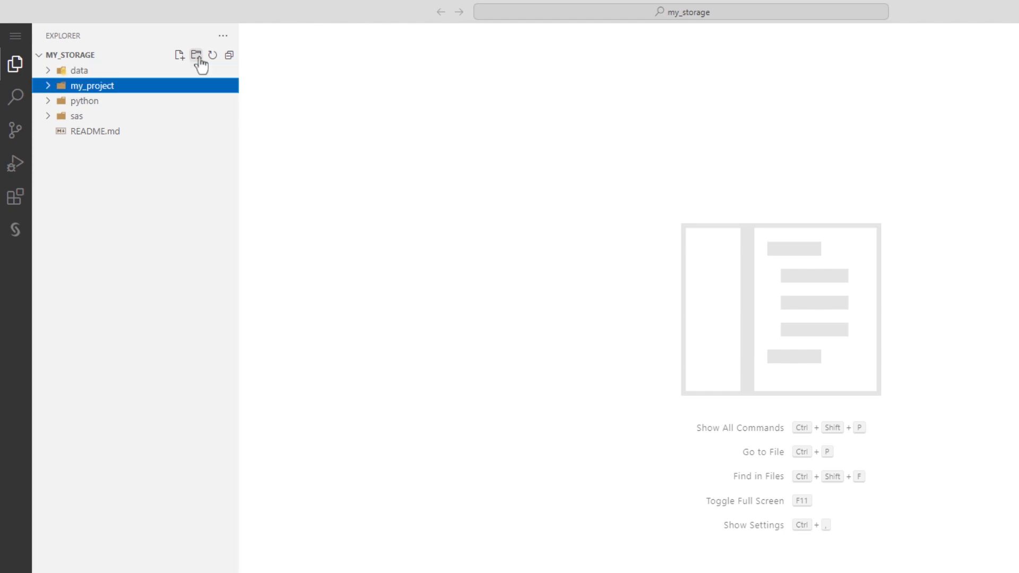
Create test.py in the my_project folder with the line print('hello world') and close the file.
click(97, 90)
click(179, 56)
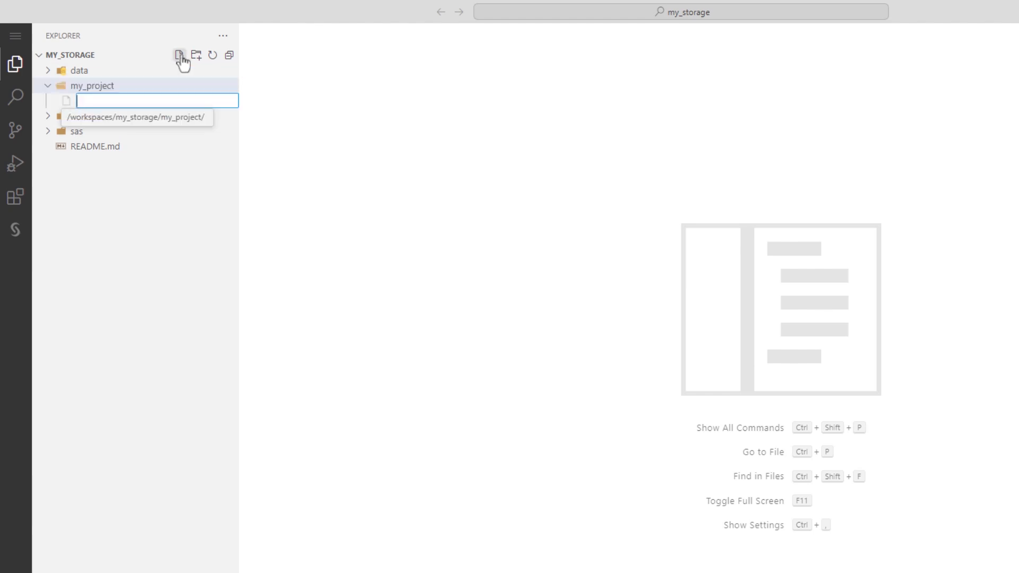
text(test.py)
key(Return)
text(pri)
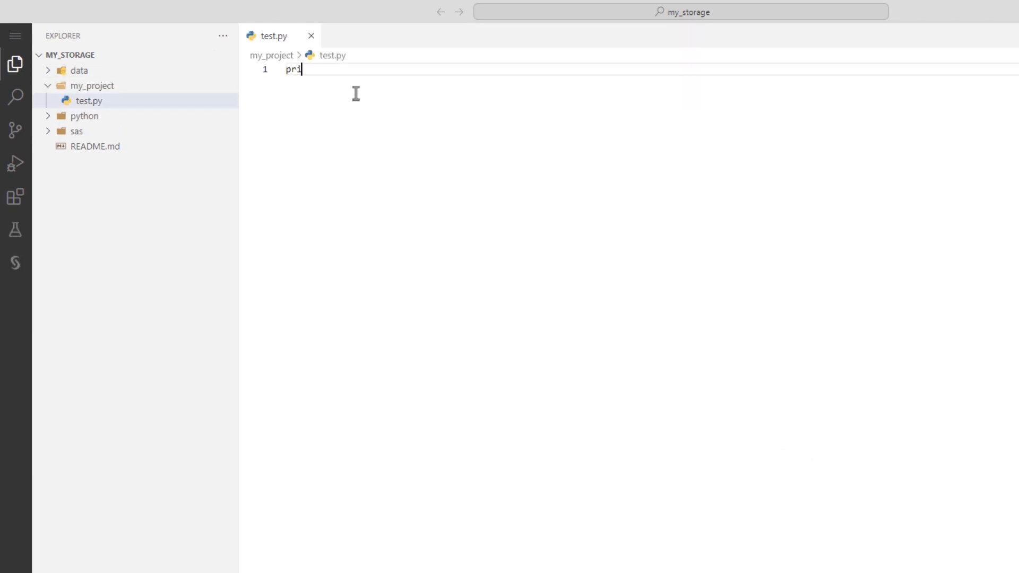
text(nt('hello world')
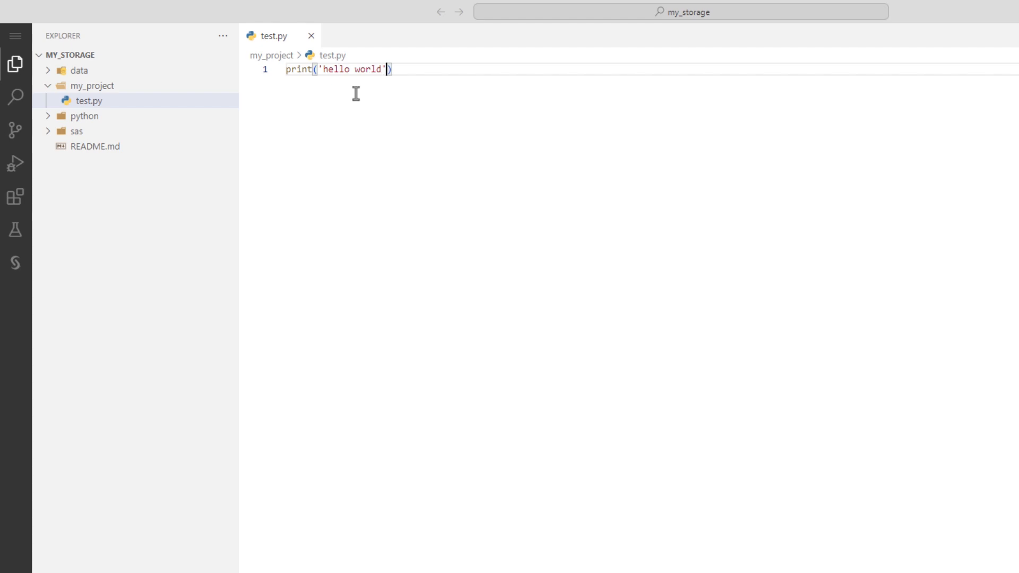
text())
click(312, 36)
Create test.sas in the my_project folder with the line %put Hello World; and close the file.
click(176, 57)
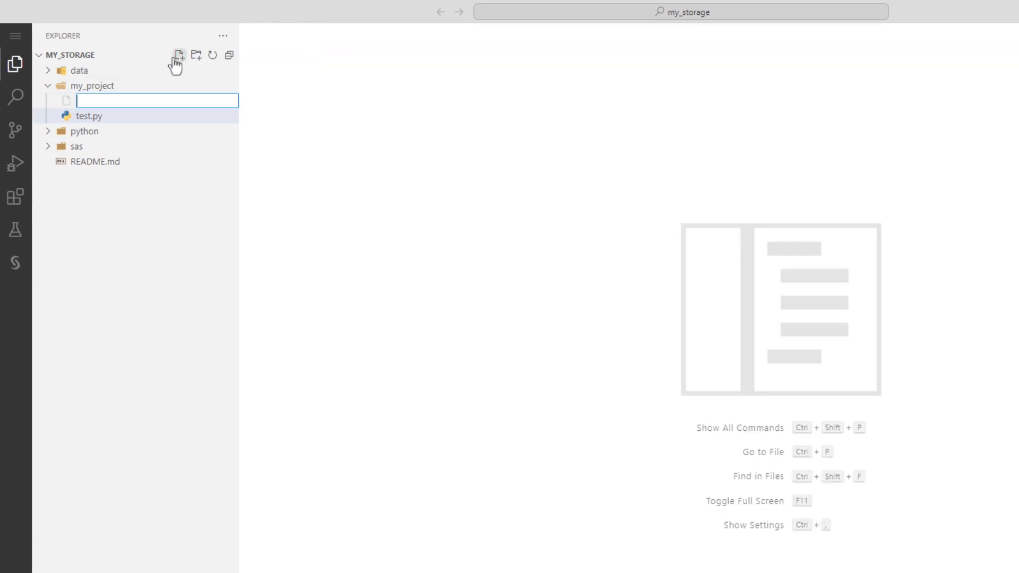
text(test.sas)
key(Return)
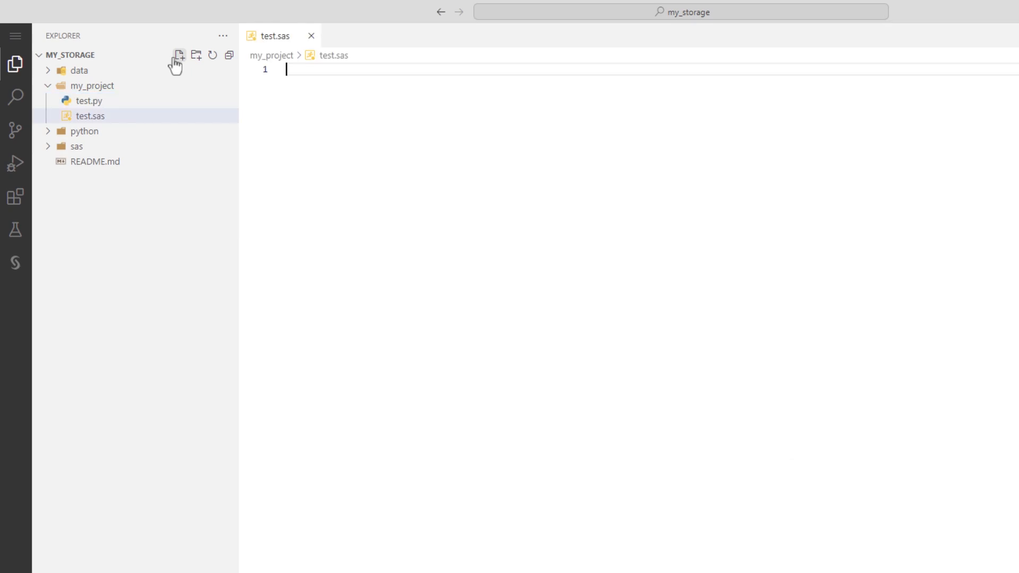
text(%put Hello World;)
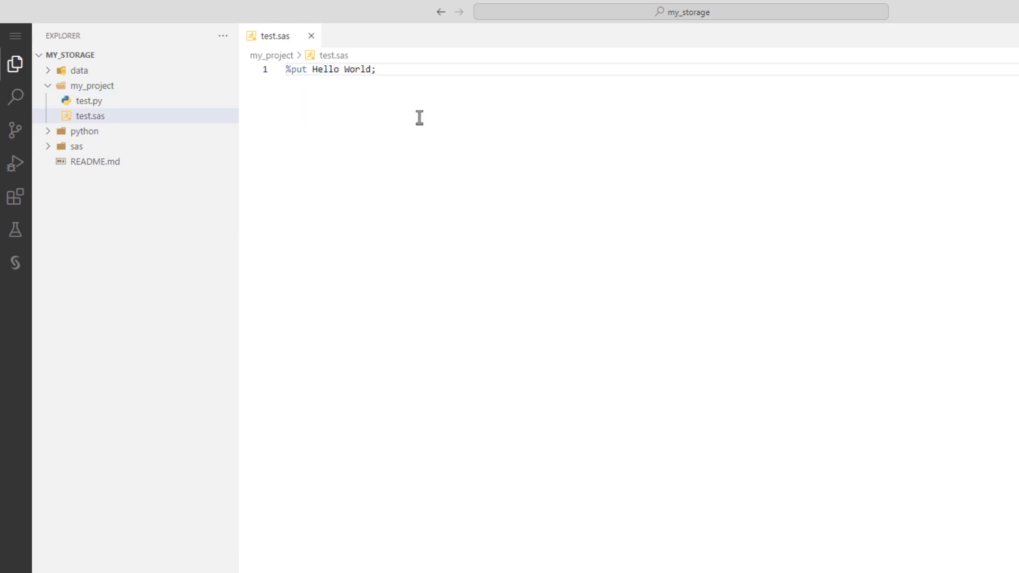
click(311, 35)
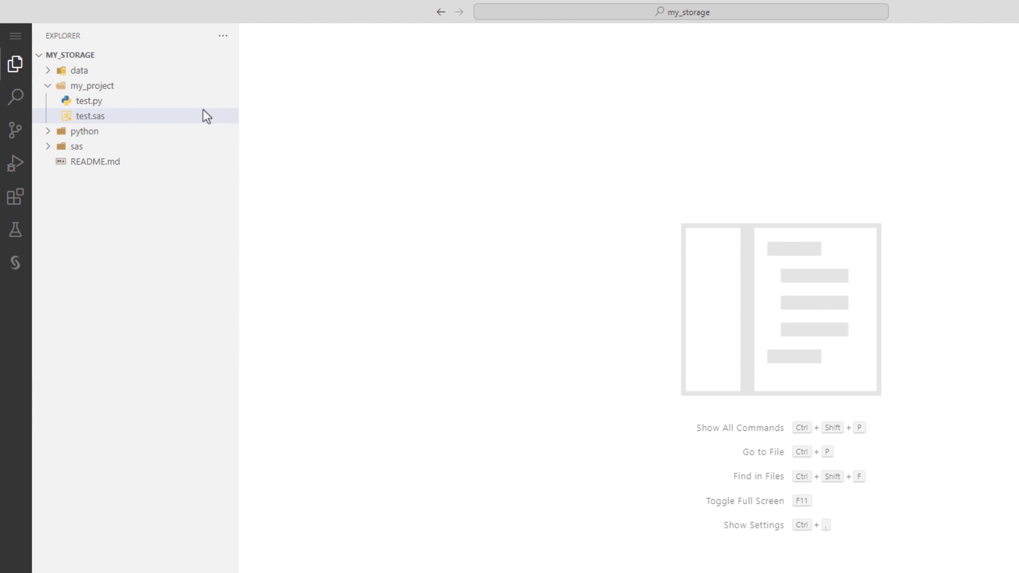
Open the /workspaces/my_storage/my_project/ folder as the workspace.
click(15, 36)
mouse_move(58, 38)
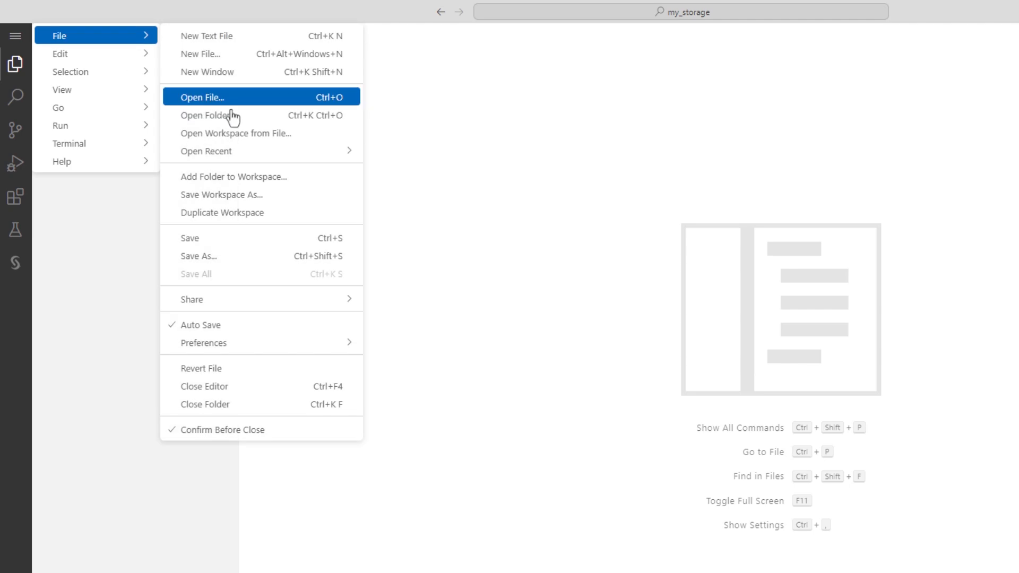
click(233, 116)
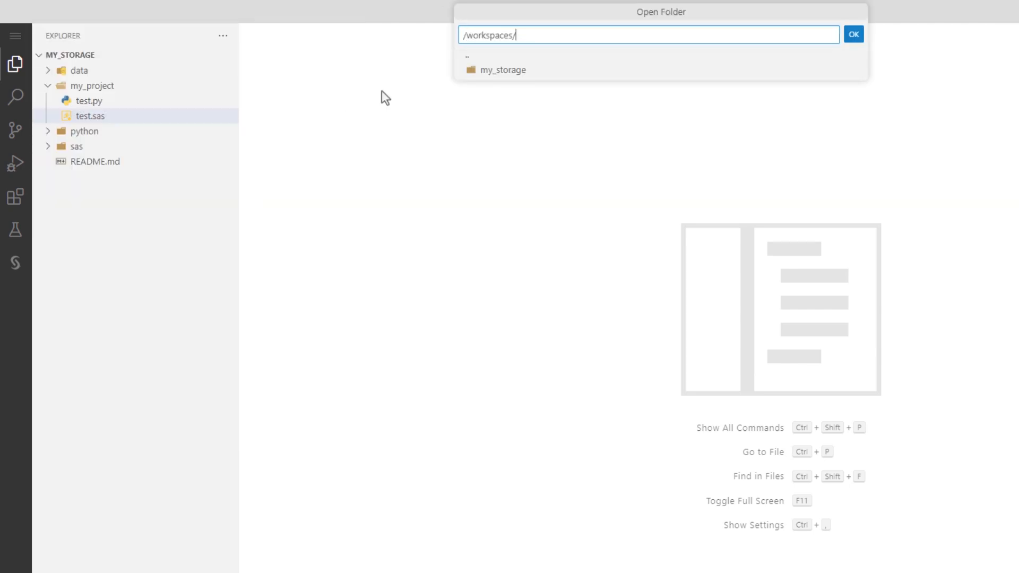
click(492, 80)
click(510, 88)
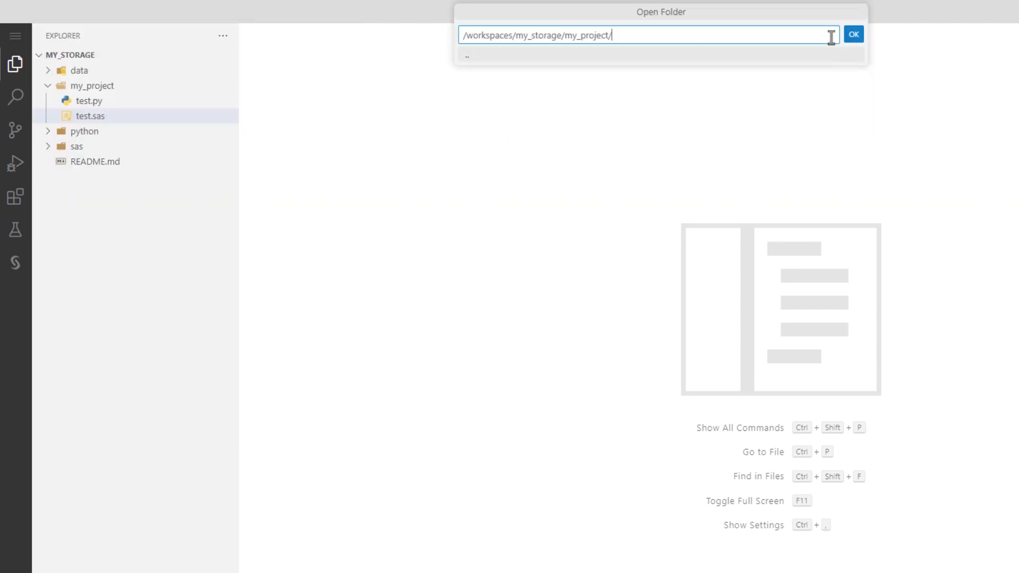
click(850, 36)
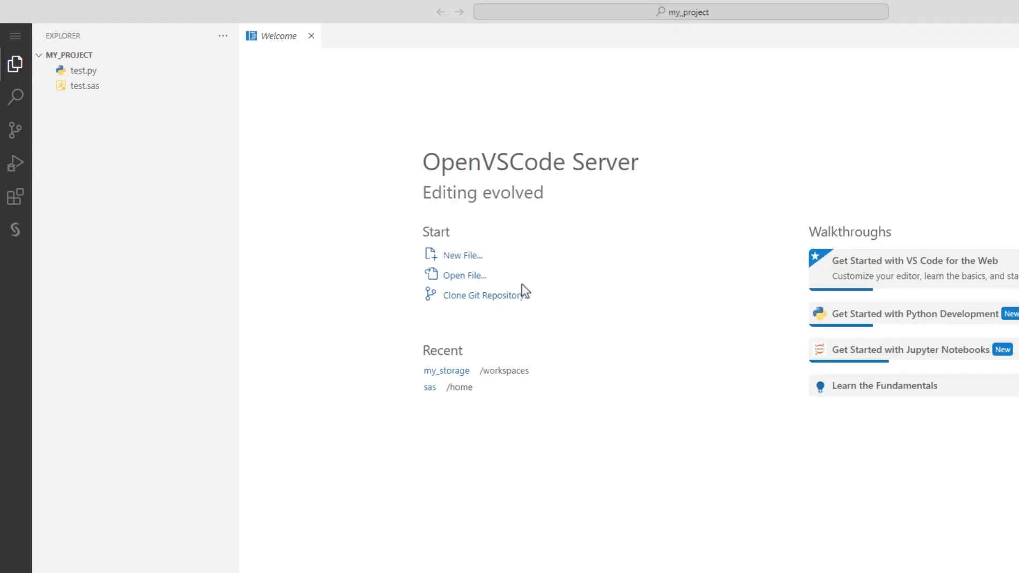
Initialize a Git repository in the my_project folder and mark that repository as safe.
click(15, 131)
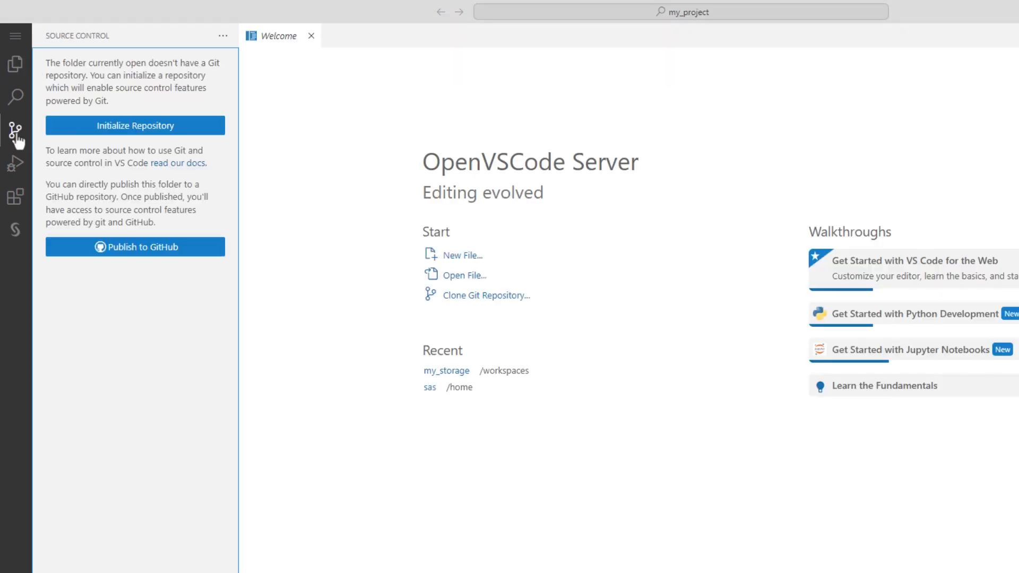
click(168, 127)
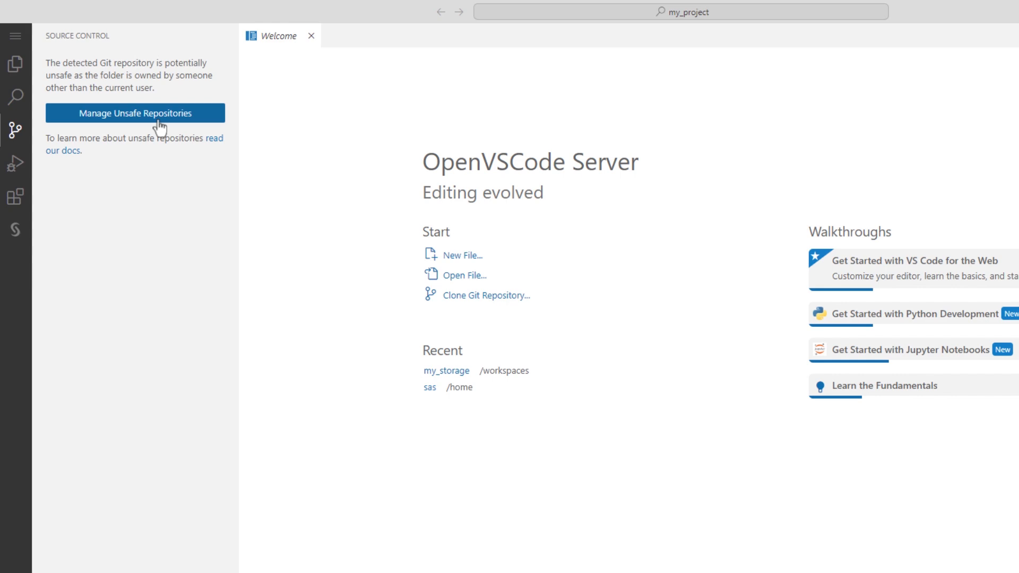
click(159, 128)
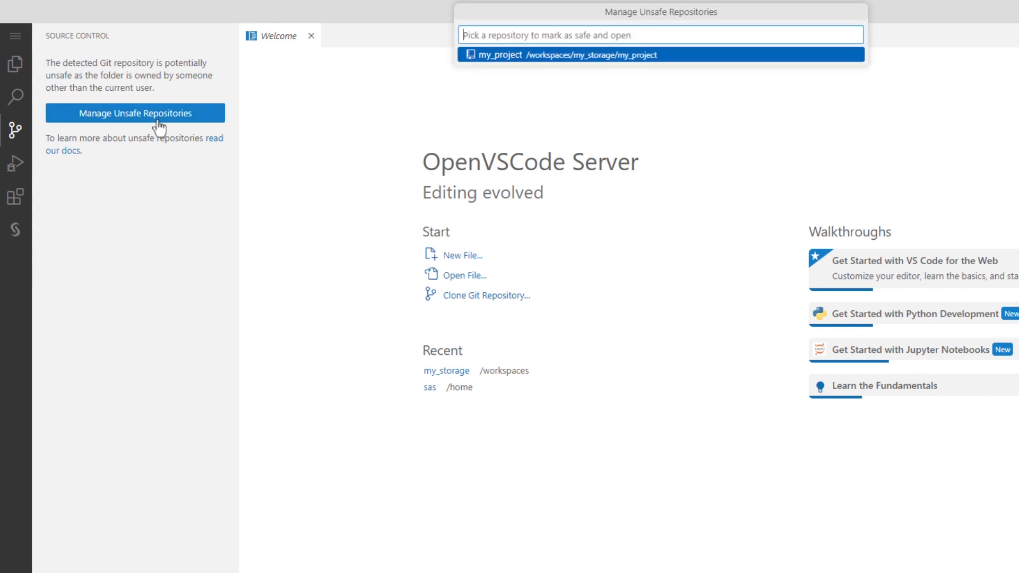
click(627, 58)
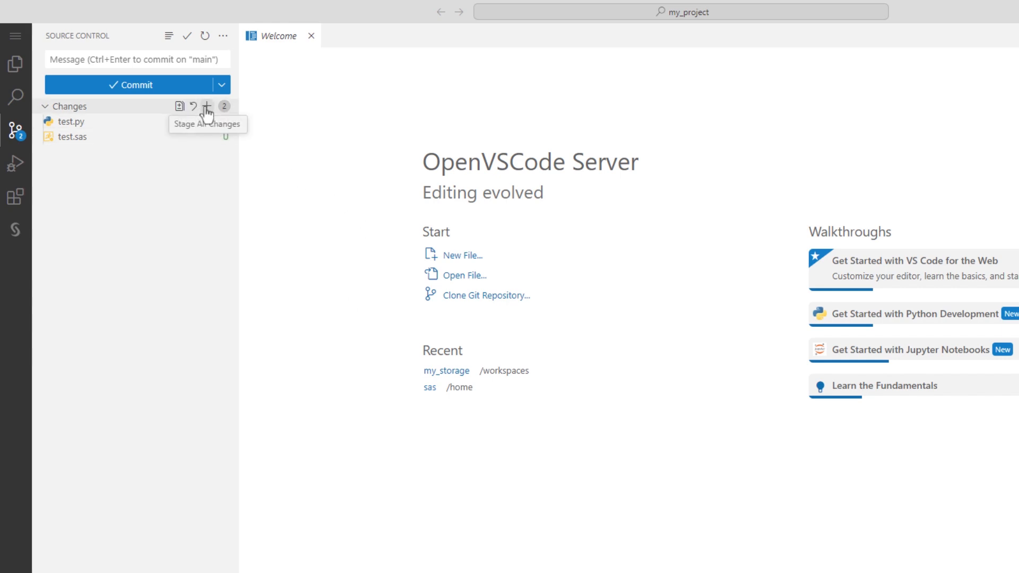
Stage all changes in my_project and commit them with the message "First commit".
click(206, 107)
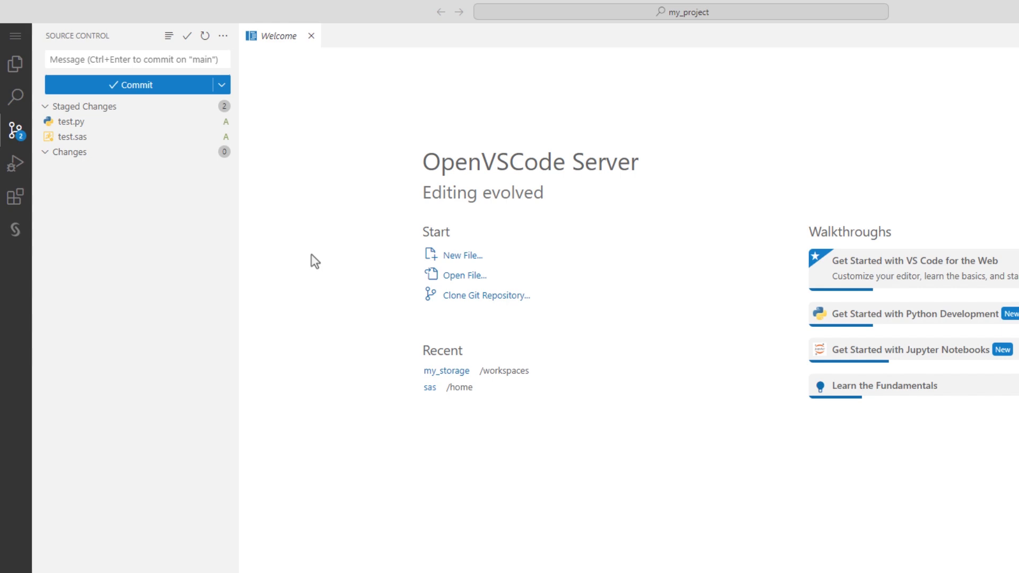
click(152, 59)
text(First commit)
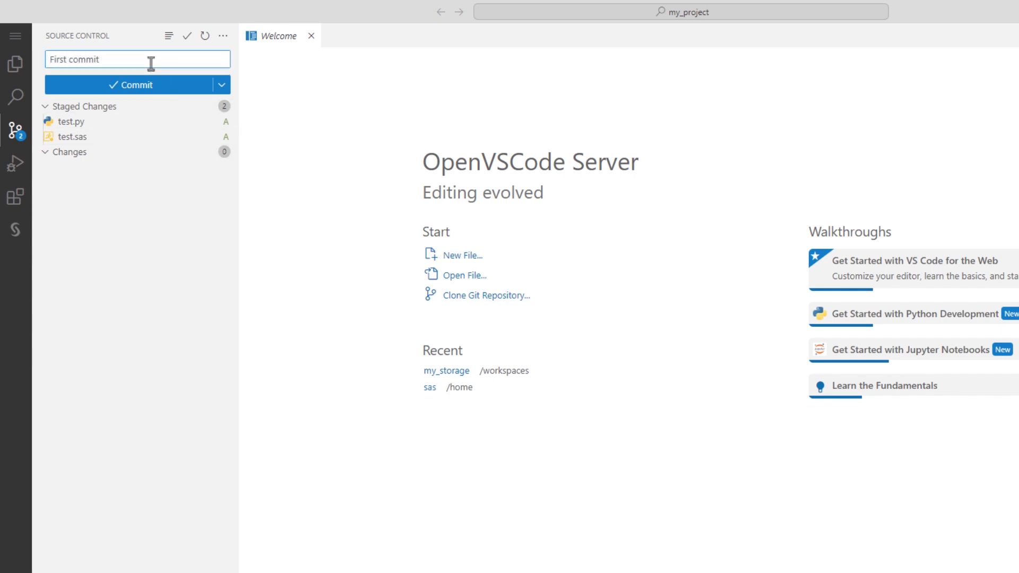
click(136, 95)
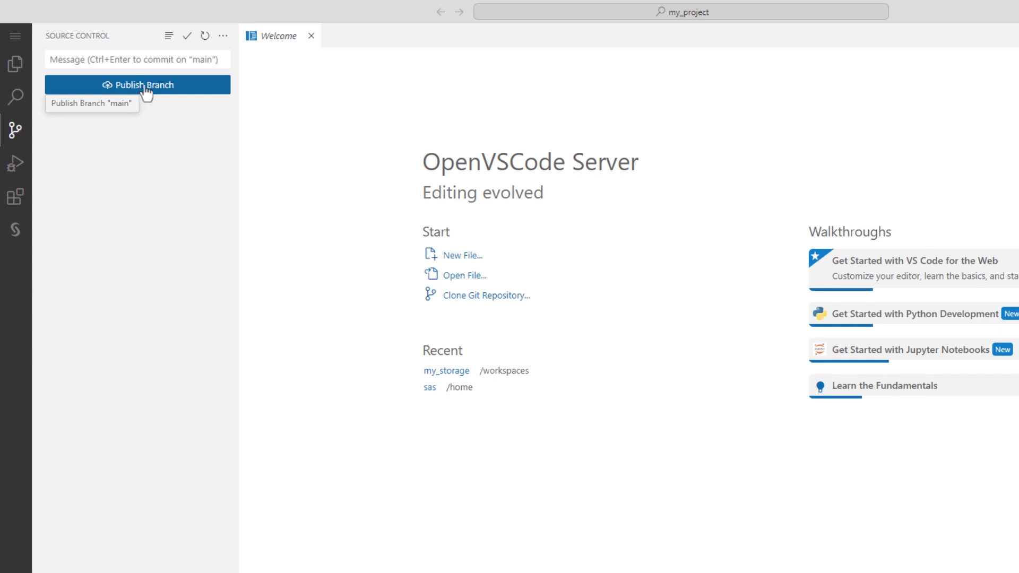
Start publishing the main branch and sign in to GitHub, entering the one-time device code and authorizing Visual Studio Code.
click(145, 91)
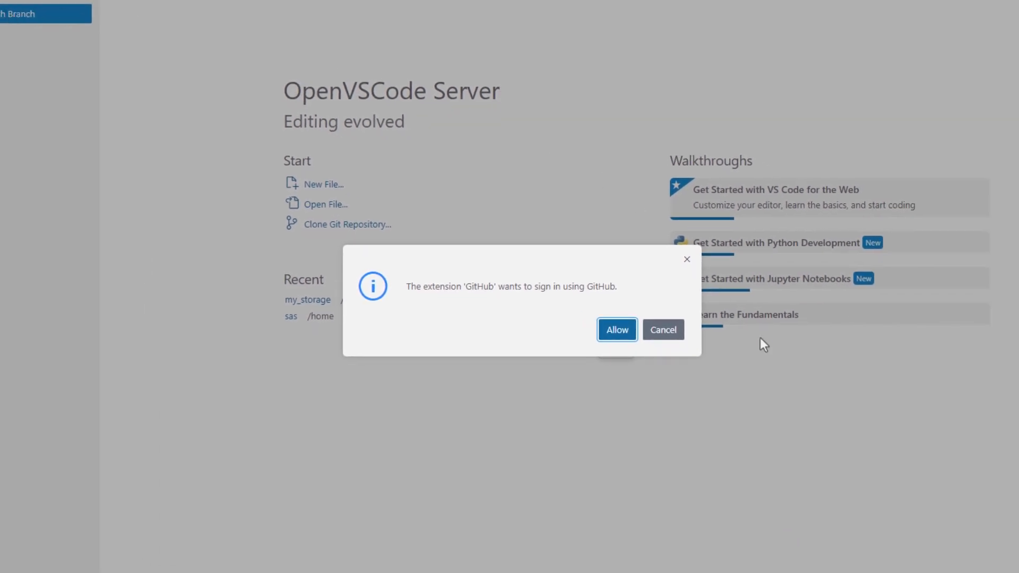
click(605, 335)
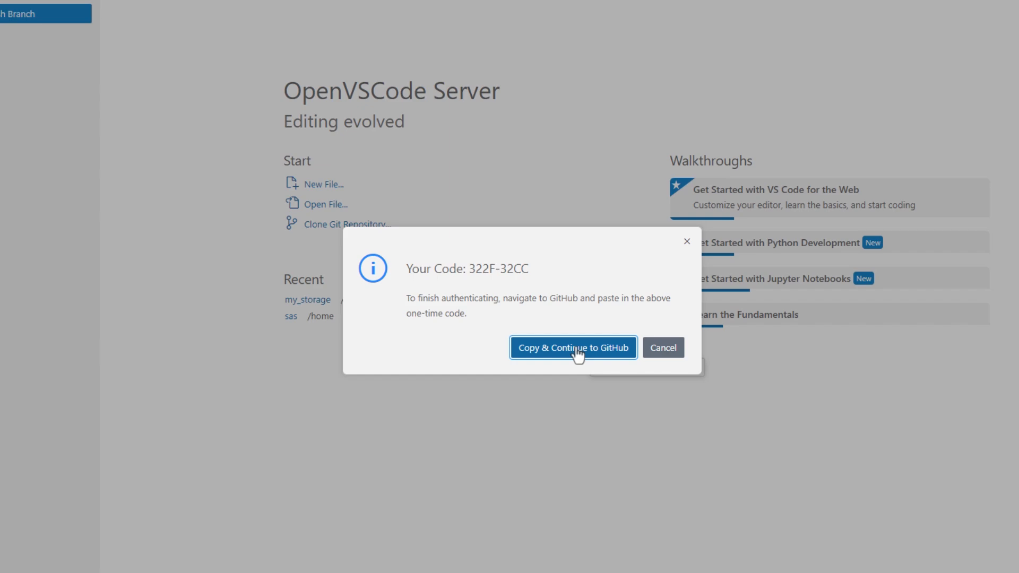
click(577, 351)
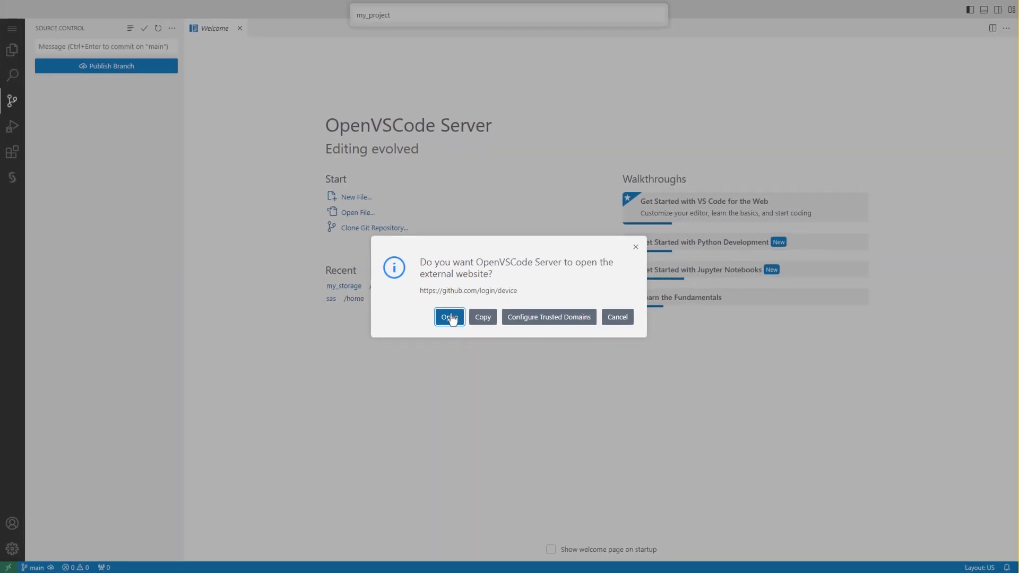
click(449, 317)
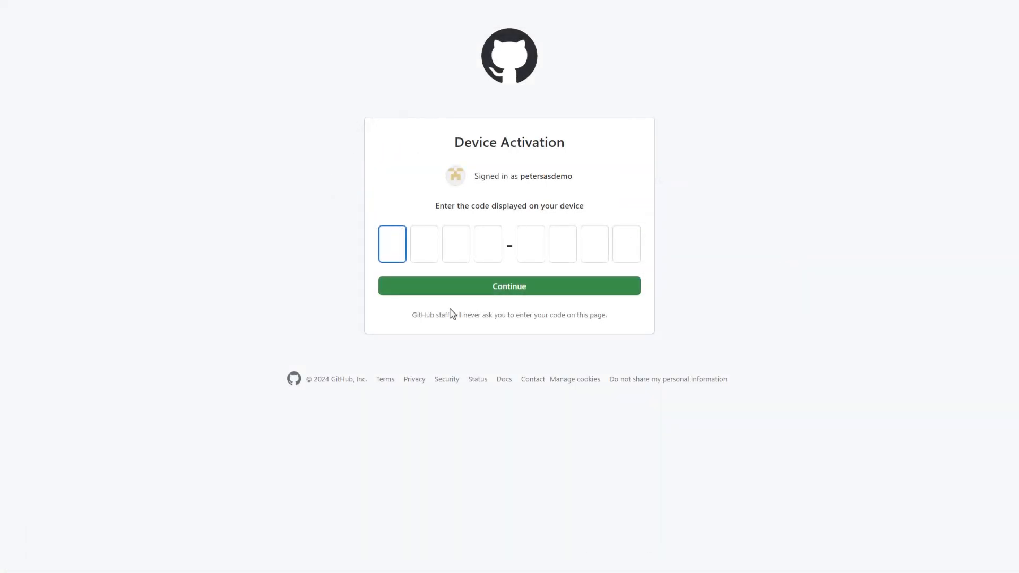
text(322F32CC)
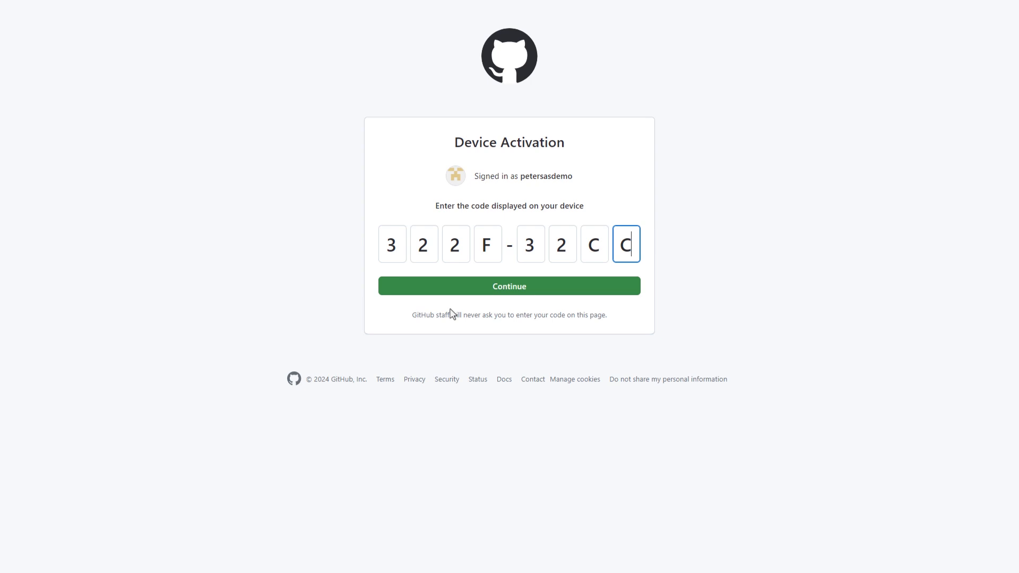
click(492, 288)
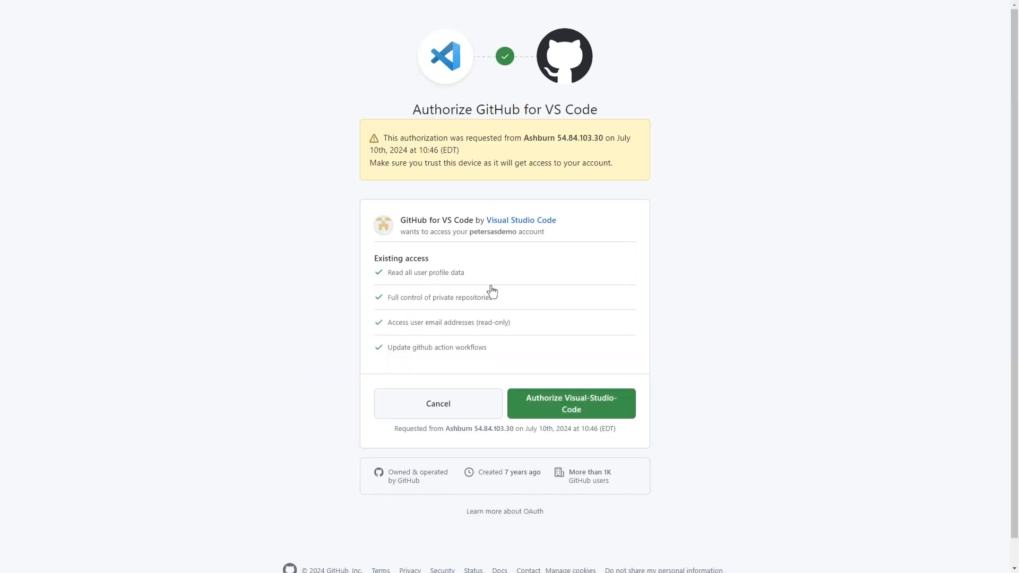
click(549, 412)
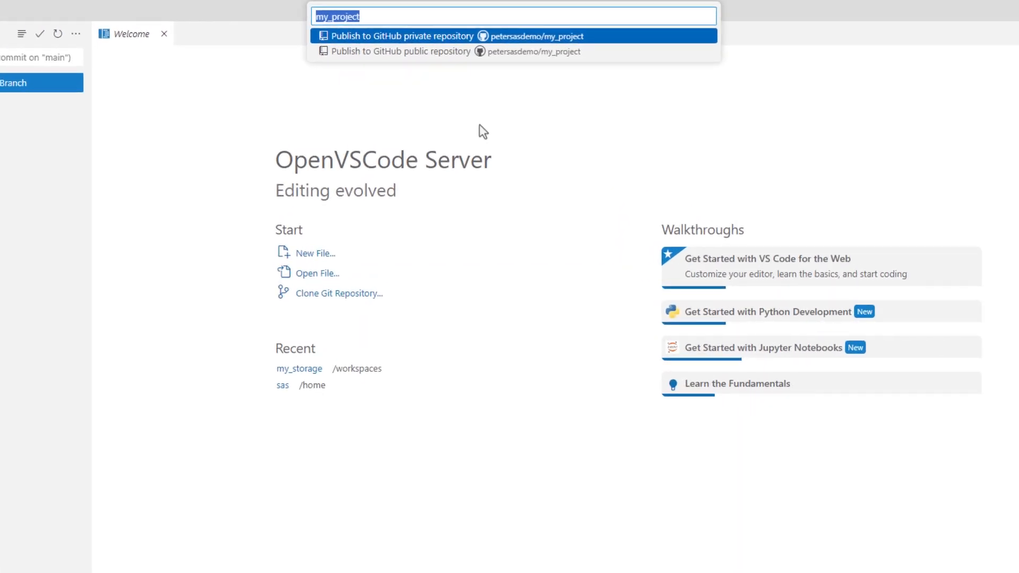
Publish the branch to a public GitHub repository named my_project and open that repository's page on GitHub.
click(451, 62)
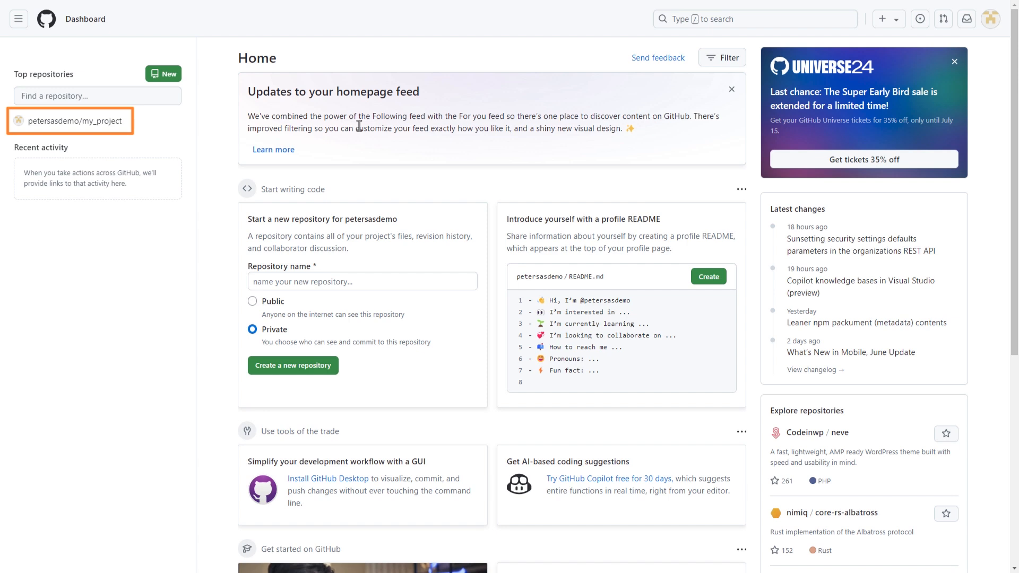
click(107, 127)
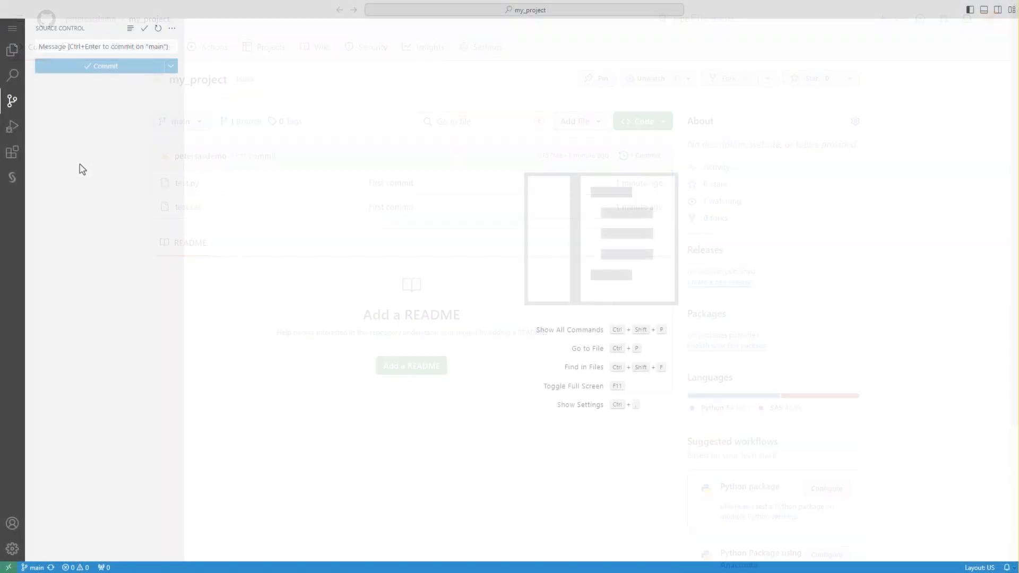
Switch back to SAS Viya Workbench and create a new file named README.md in the my_project folder.
click(14, 73)
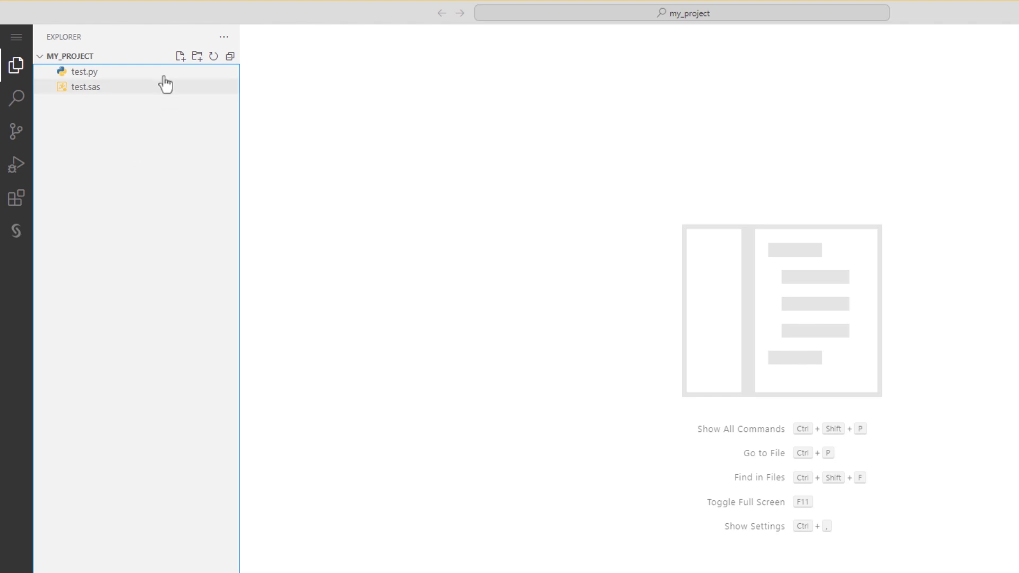
click(175, 58)
text(REA)
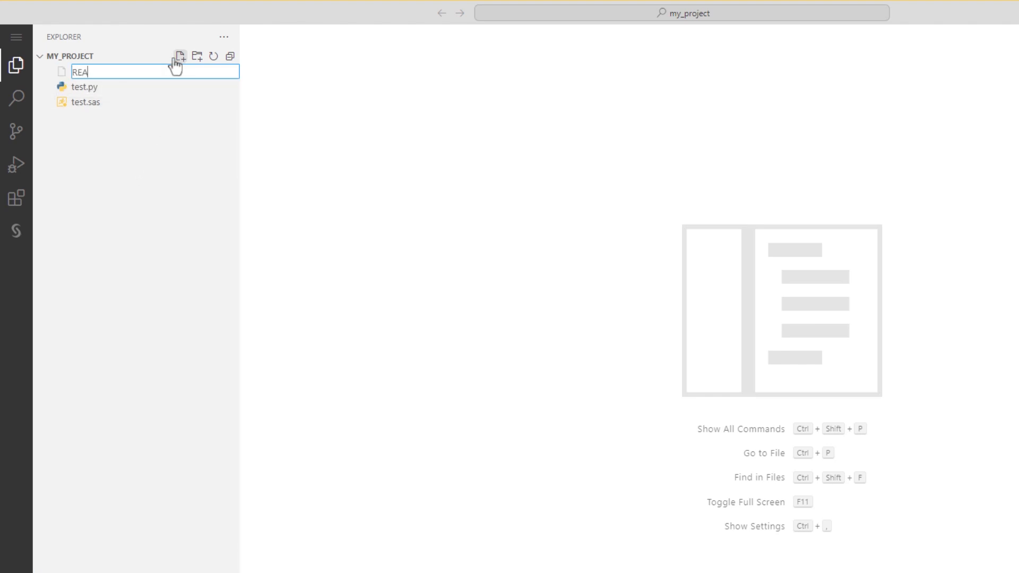
text(DME.md)
key(Return)
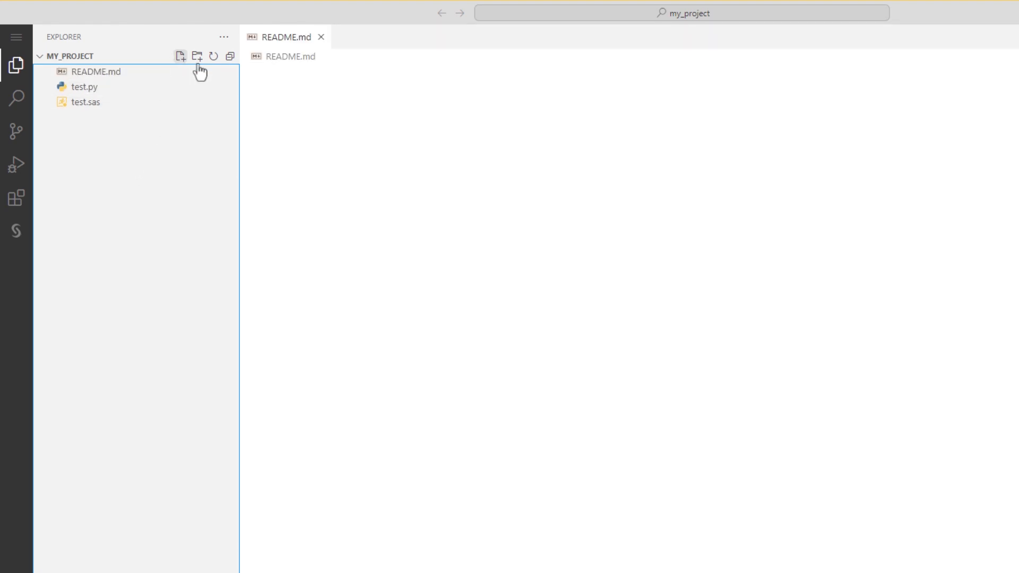
Write "# SAS Viya Workbench Machine Learning Project" and "This is my project." on separate lines in README.md, check the rendered preview and close the file.
click(979, 30)
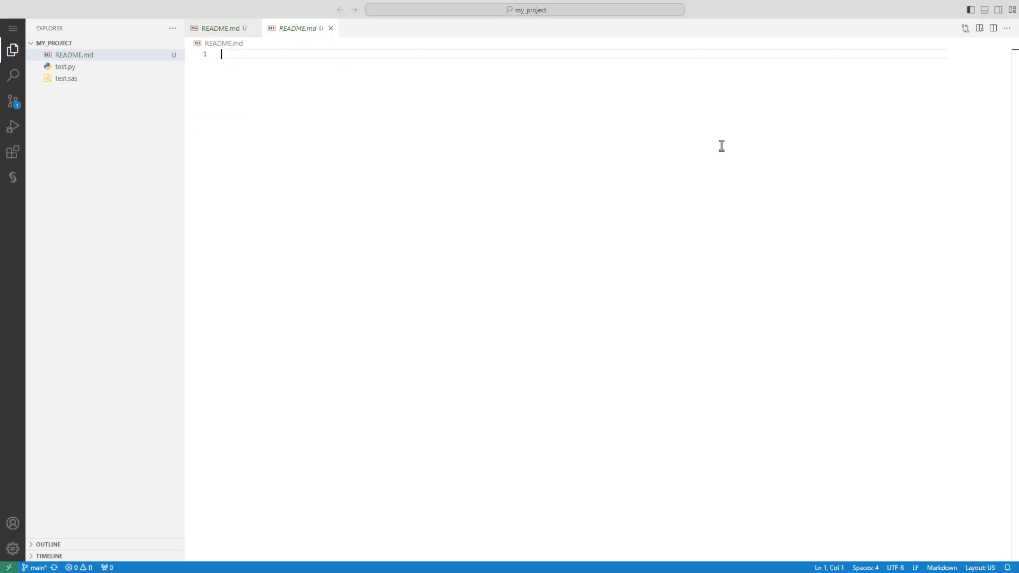
text(# SAS Viya Workbench Machine Learning Project This is my project.)
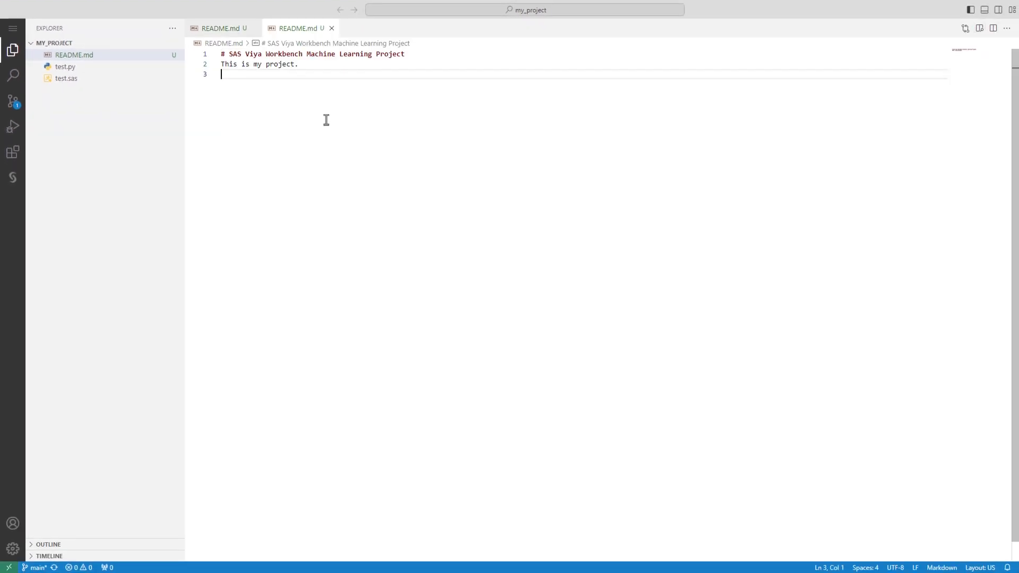
click(332, 28)
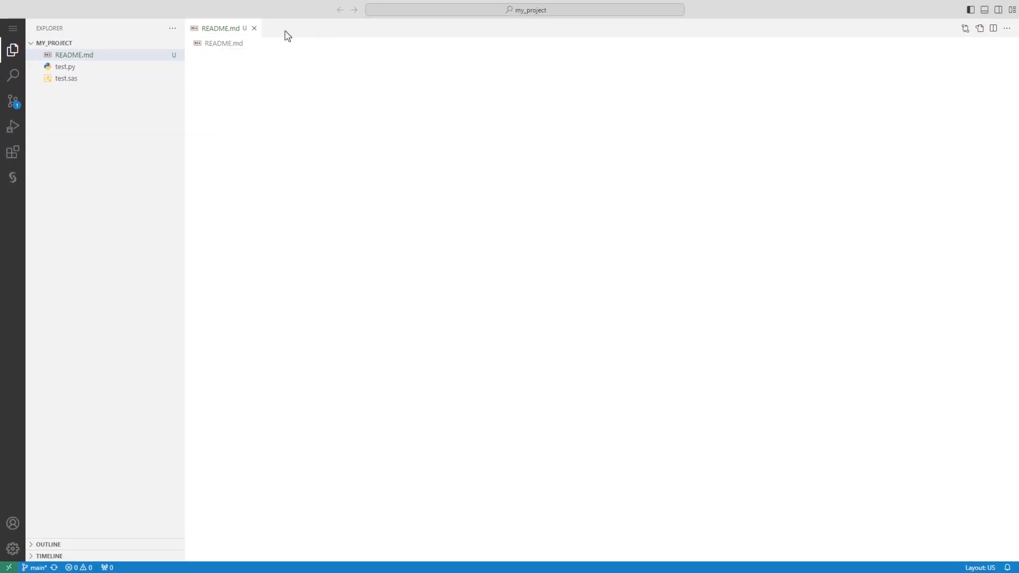
click(252, 28)
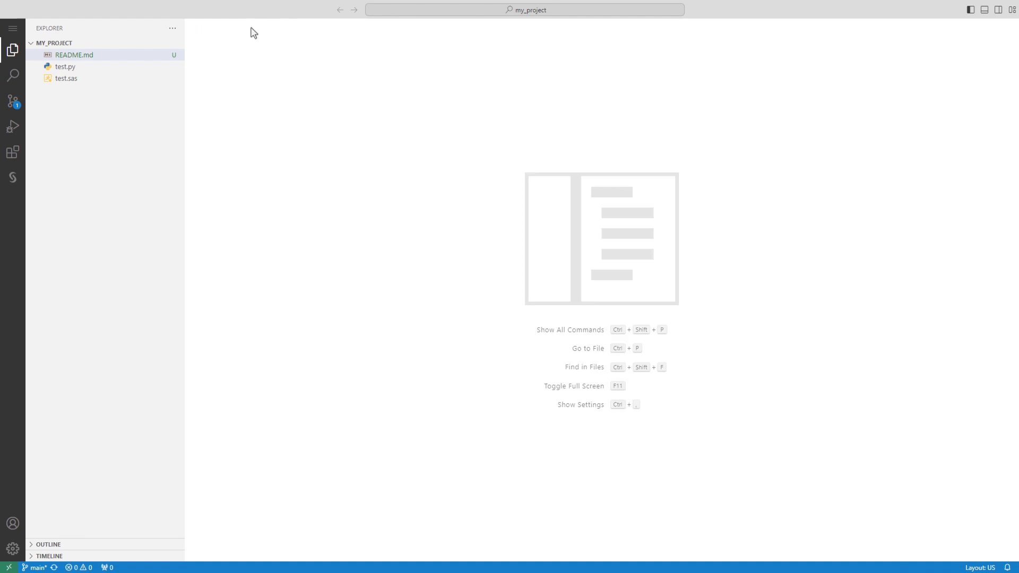
click(88, 58)
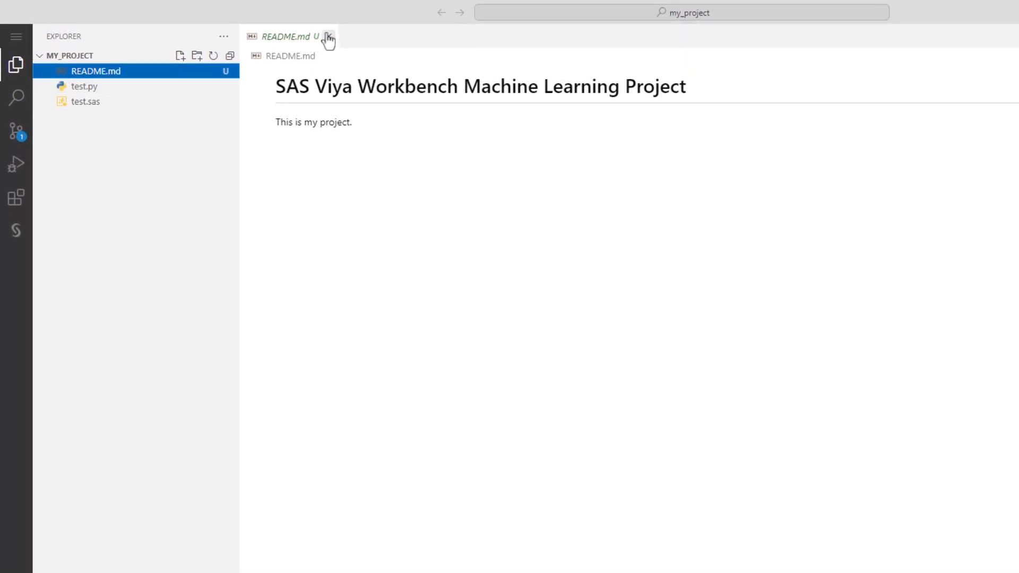
click(328, 37)
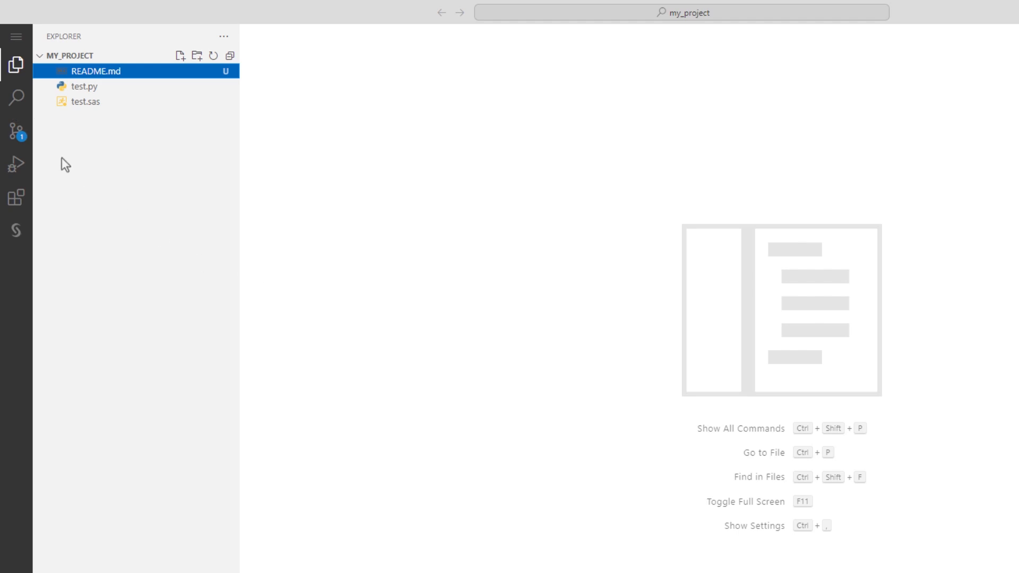
Stage README.md and commit it with the message "Adding readme file".
click(24, 139)
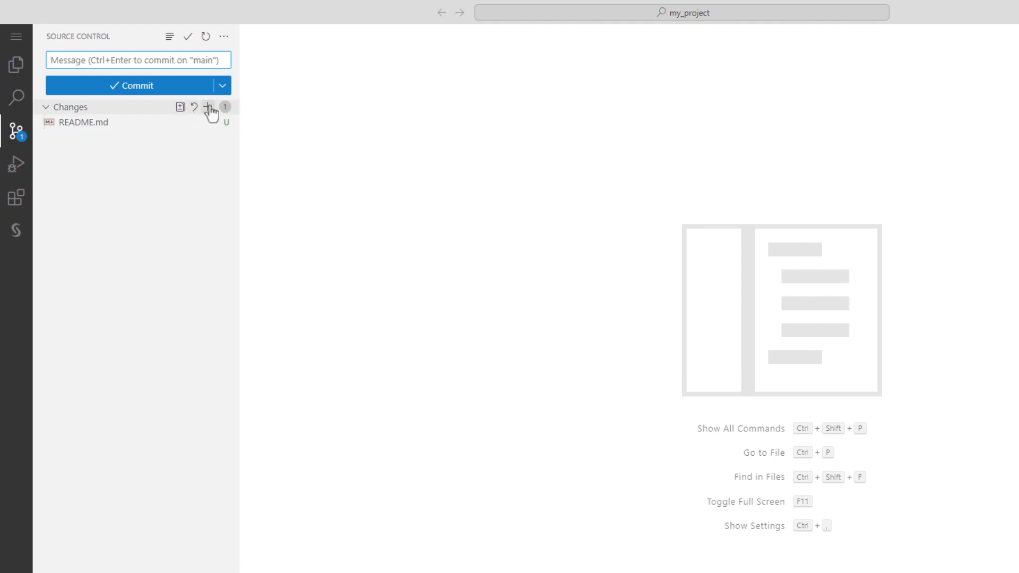
click(209, 107)
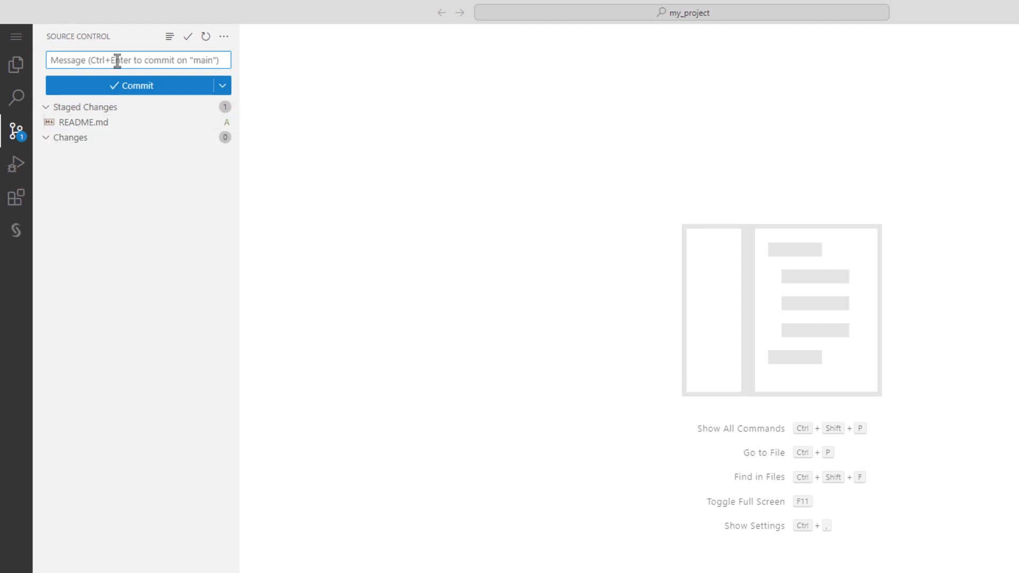
text(Adding readme )
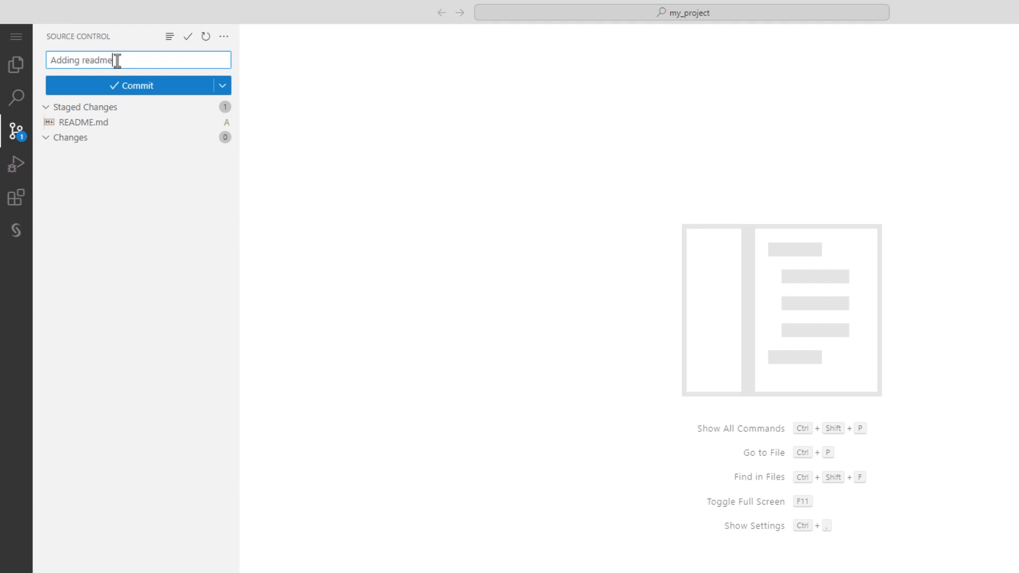
text(file)
click(135, 87)
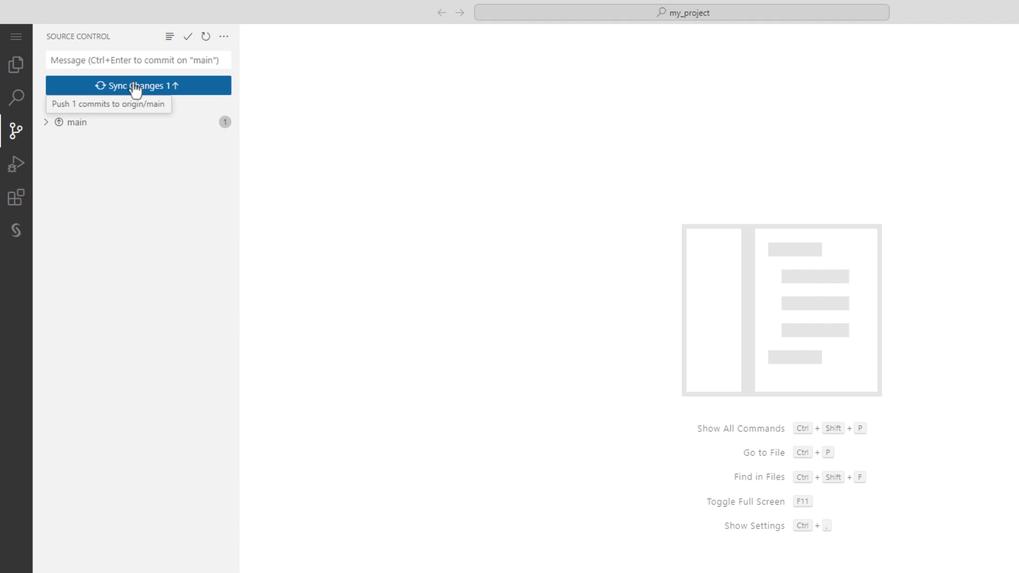
Sync the commit with origin/main and reload the my_project repository page on GitHub.
click(136, 89)
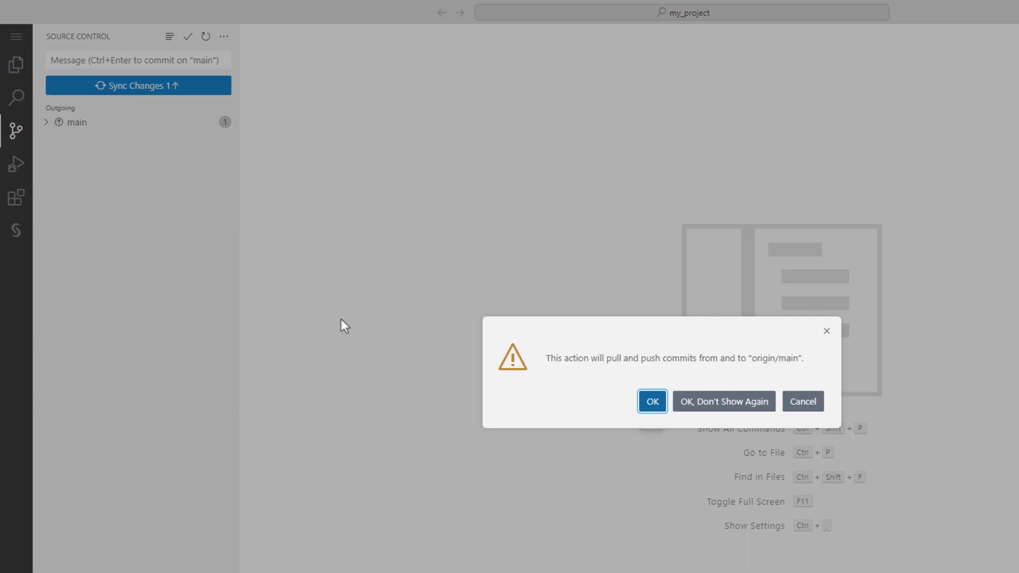
click(652, 406)
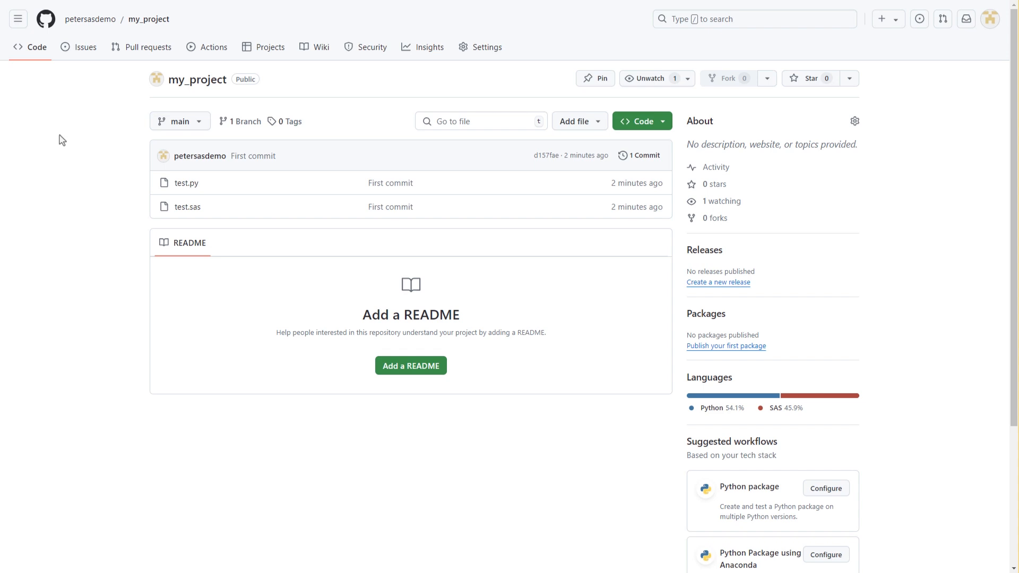
click(196, 83)
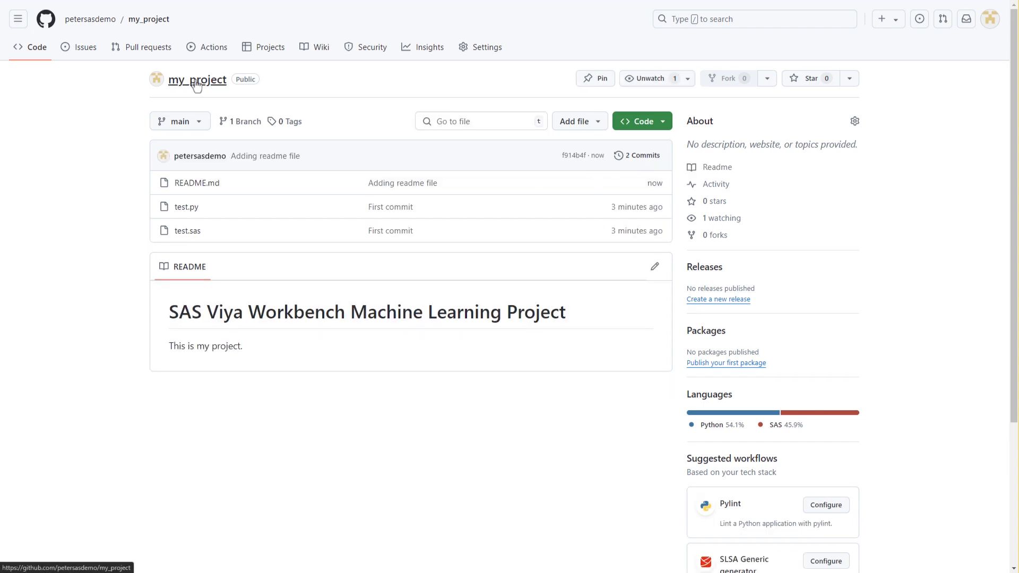